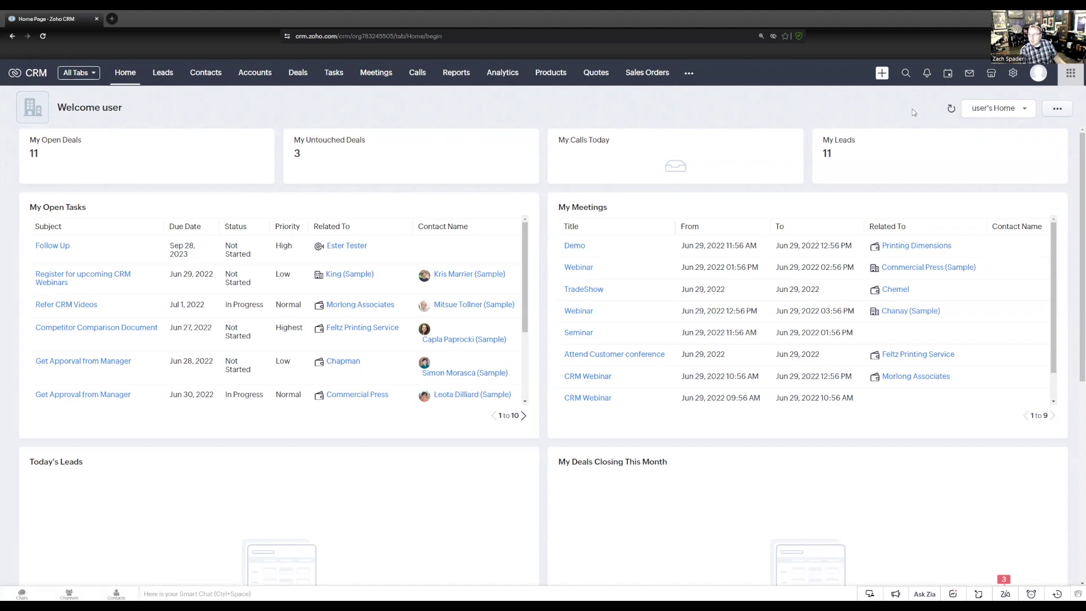
# Step: Open the Leads module's Standard layout for editing from the CRM setup
pyautogui.click(1013, 89)
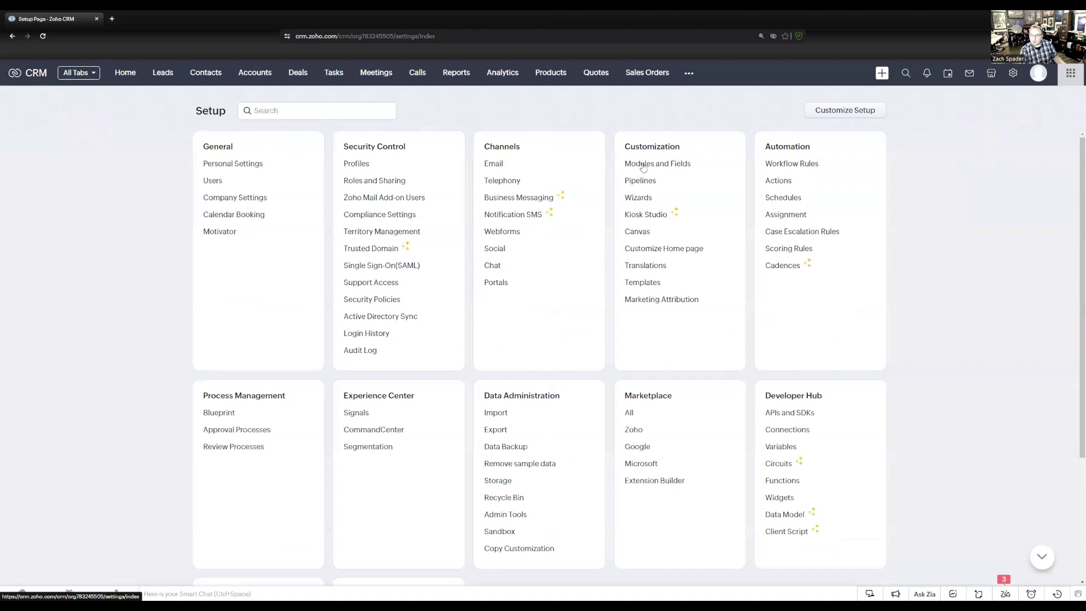
pyautogui.click(643, 167)
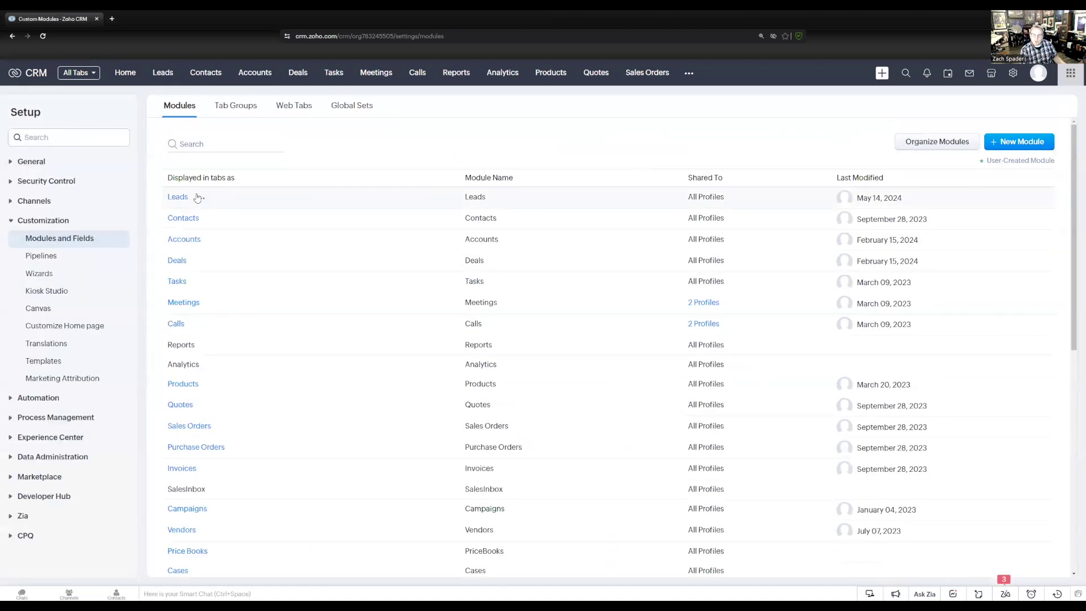
pyautogui.click(175, 199)
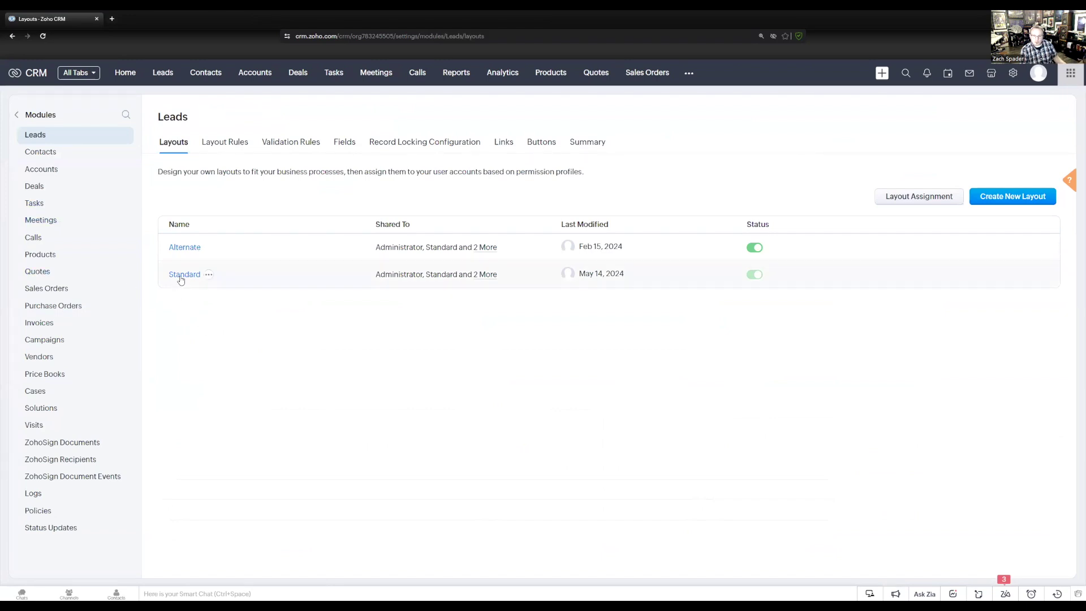
pyautogui.click(185, 274)
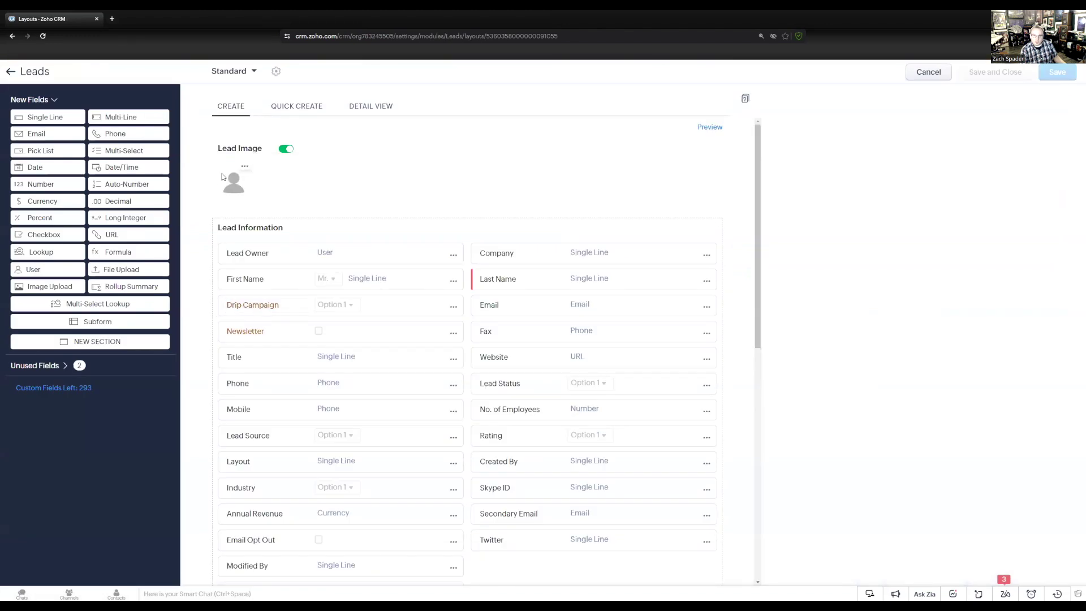
# Step: Review the Lead Source field's pick list options in its properties, and close them without changes
pyautogui.scroll(-1, 271, 251)
pyautogui.scroll(-3, 271, 251)
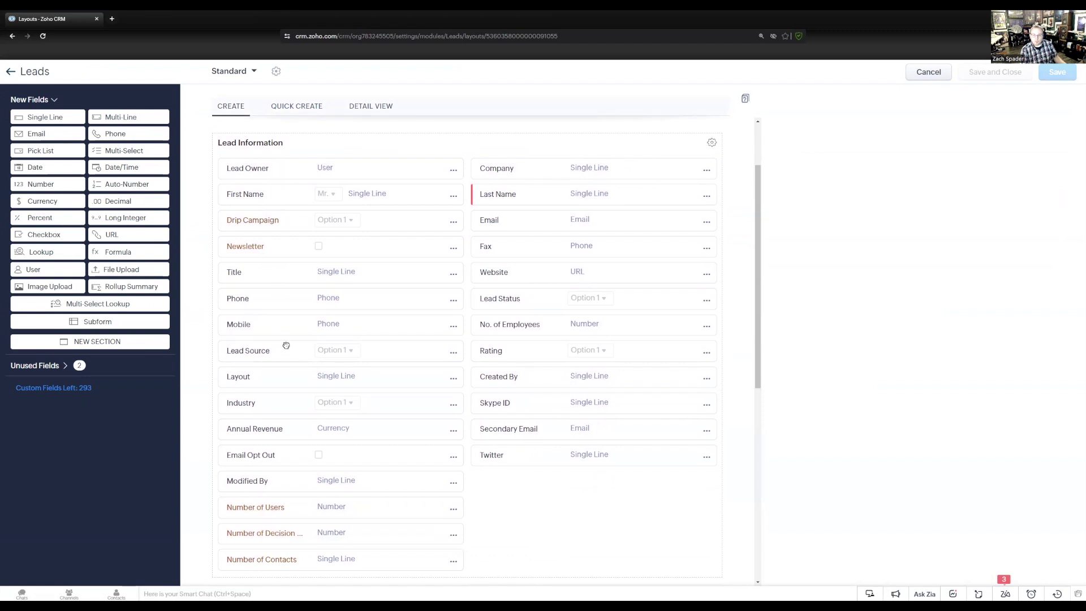
pyautogui.click(453, 352)
pyautogui.click(419, 399)
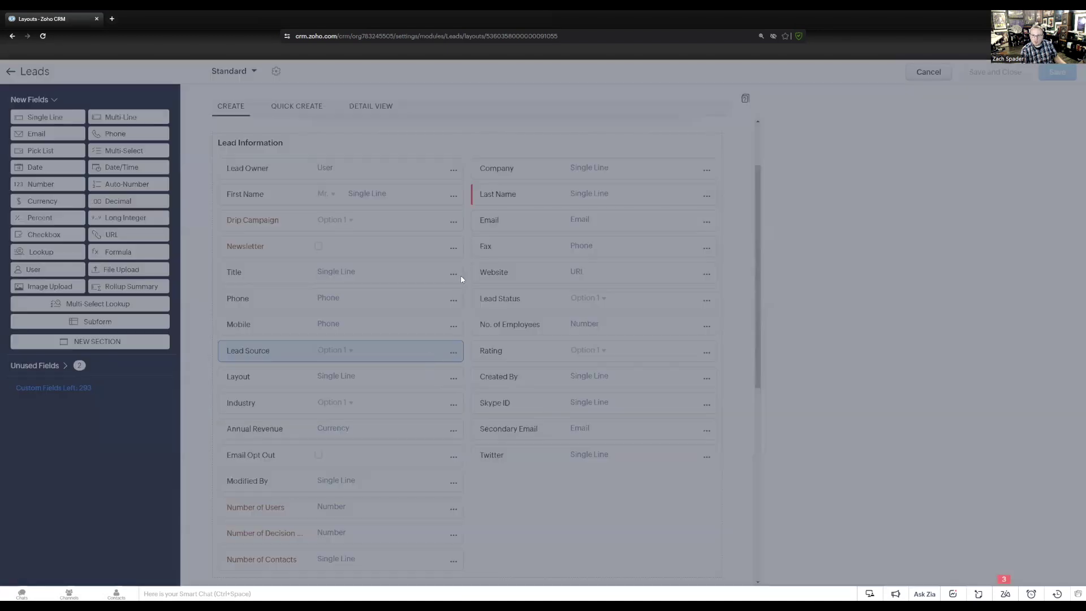
pyautogui.scroll(-3, 648, 228)
pyautogui.scroll(5, 648, 228)
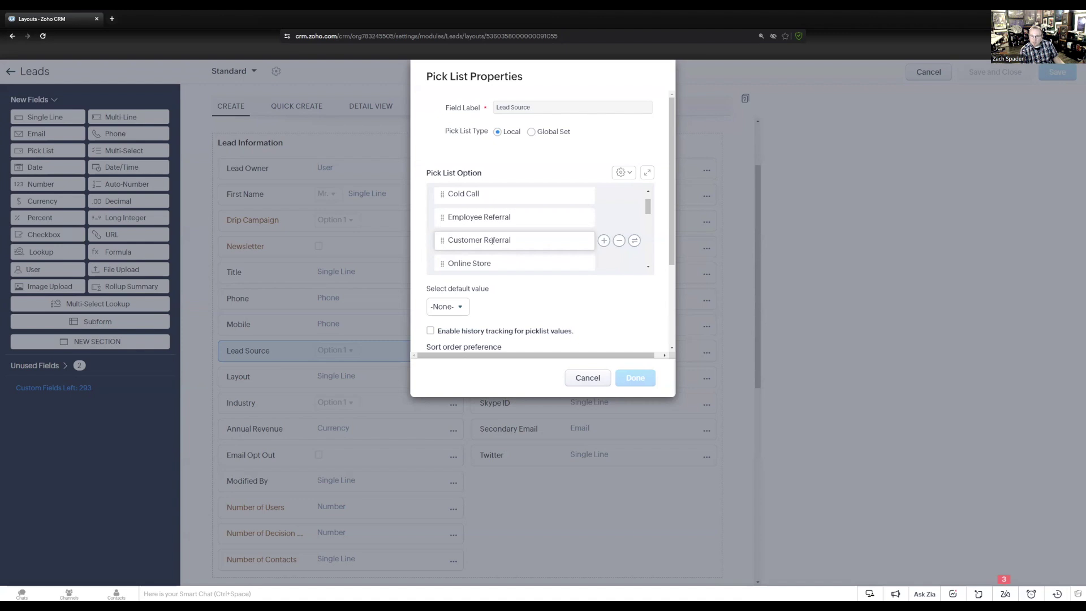
pyautogui.click(588, 378)
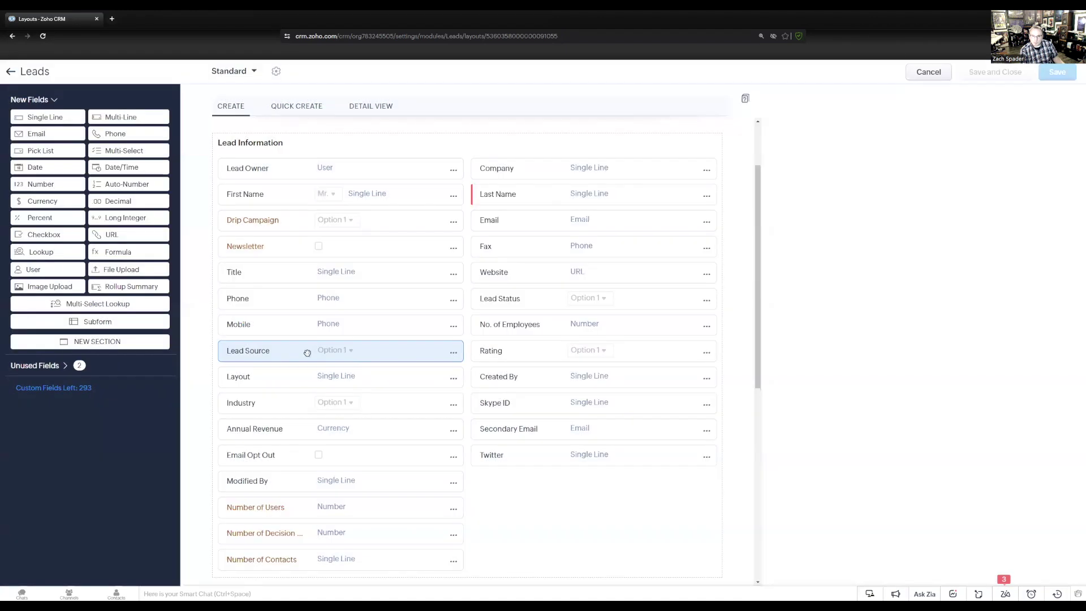
# Step: Add a lookup field below Lead Source, link it to the Contacts module, and label it "Referral Contact"
pyautogui.moveTo(53, 253); pyautogui.dragTo(259, 375)
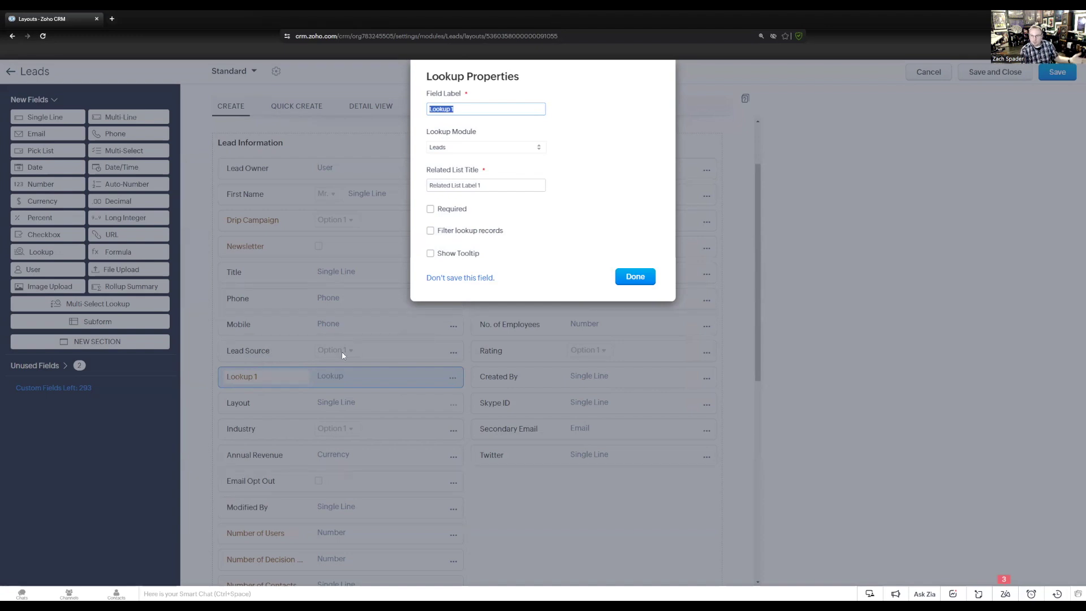
pyautogui.click(469, 149)
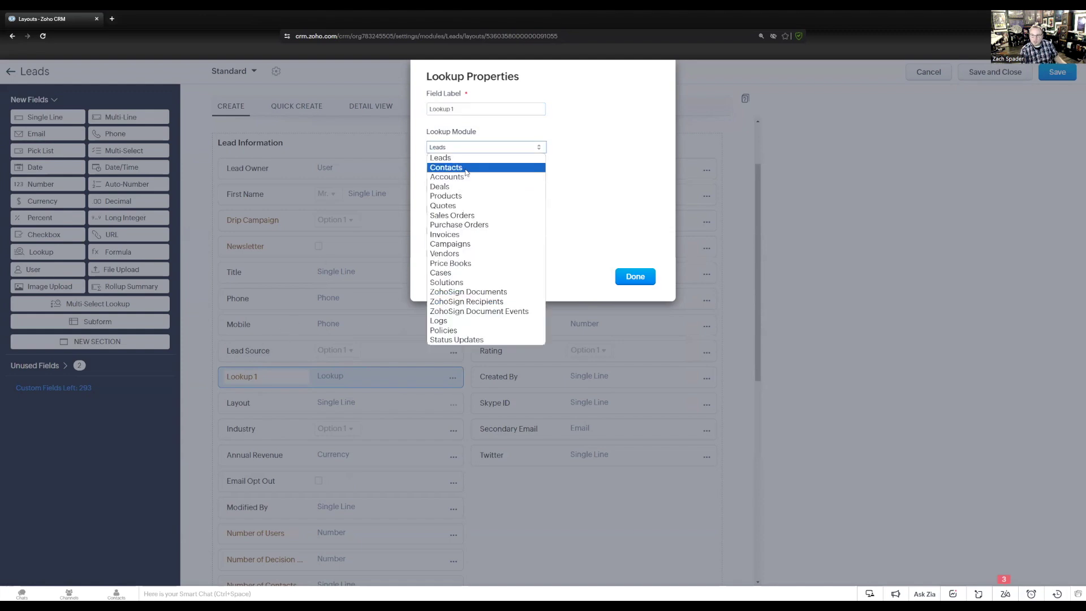
pyautogui.click(467, 168)
pyautogui.tripleClick(472, 108)
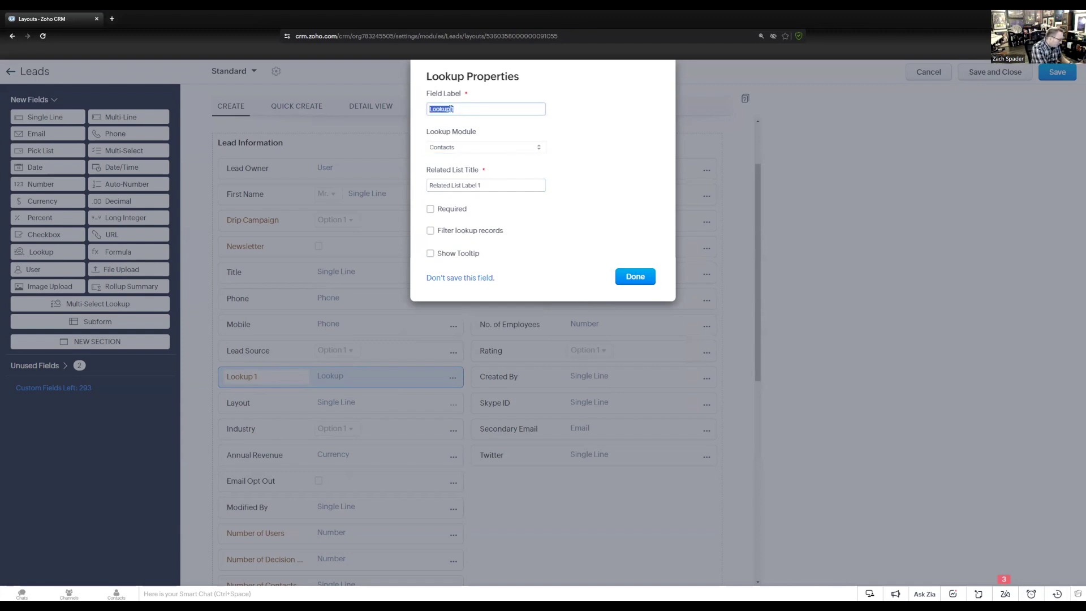
pyautogui.write('Re')
pyautogui.write('ferral Contac')
pyautogui.write('t')
pyautogui.click(432, 109)
pyautogui.write('e')
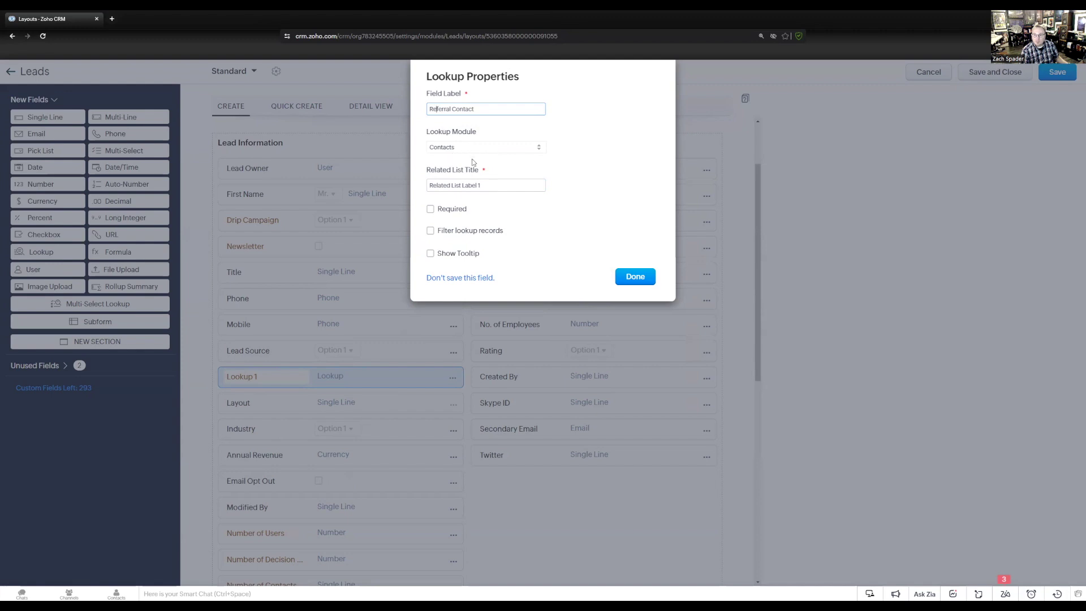
# Step: Title the lookup field's related list "Referred Leads", finish the field, and save the layout
pyautogui.click(493, 185)
pyautogui.moveTo(480, 185); pyautogui.dragTo(423, 189)
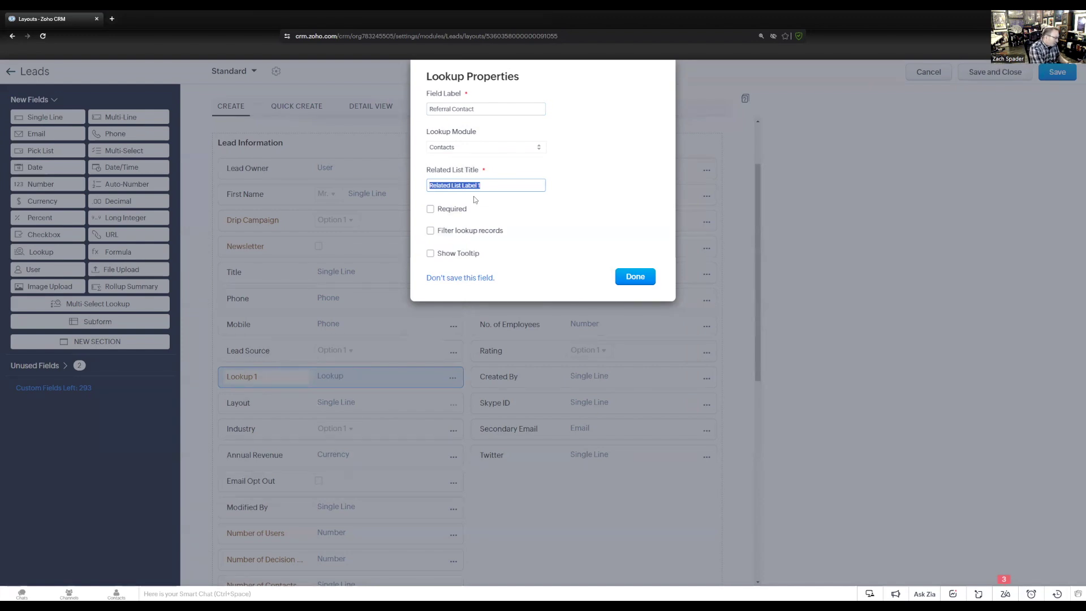
pyautogui.write('Referre')
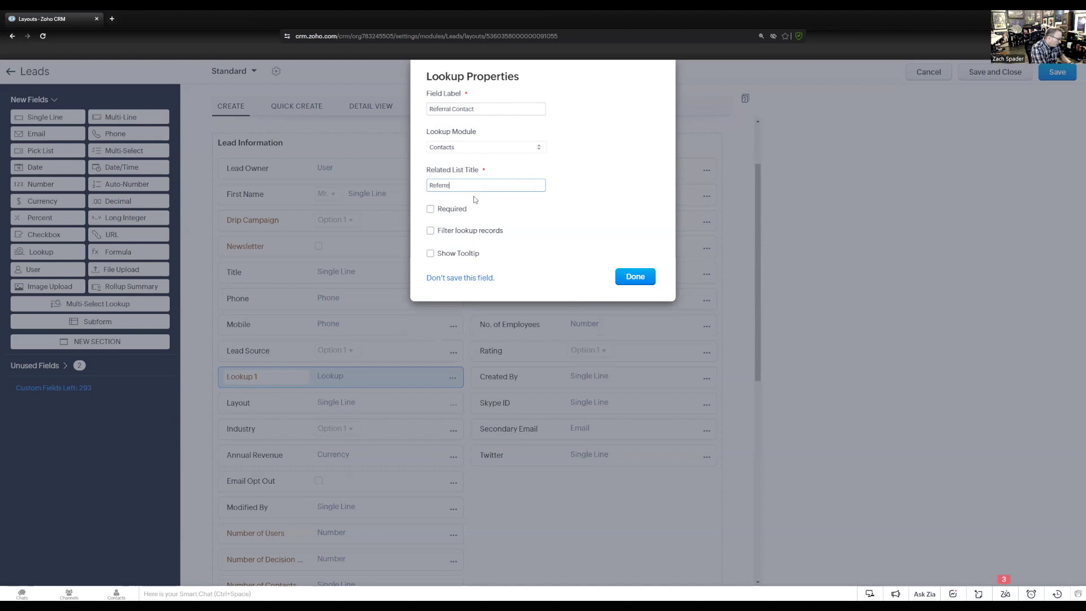
pyautogui.write('d Leads')
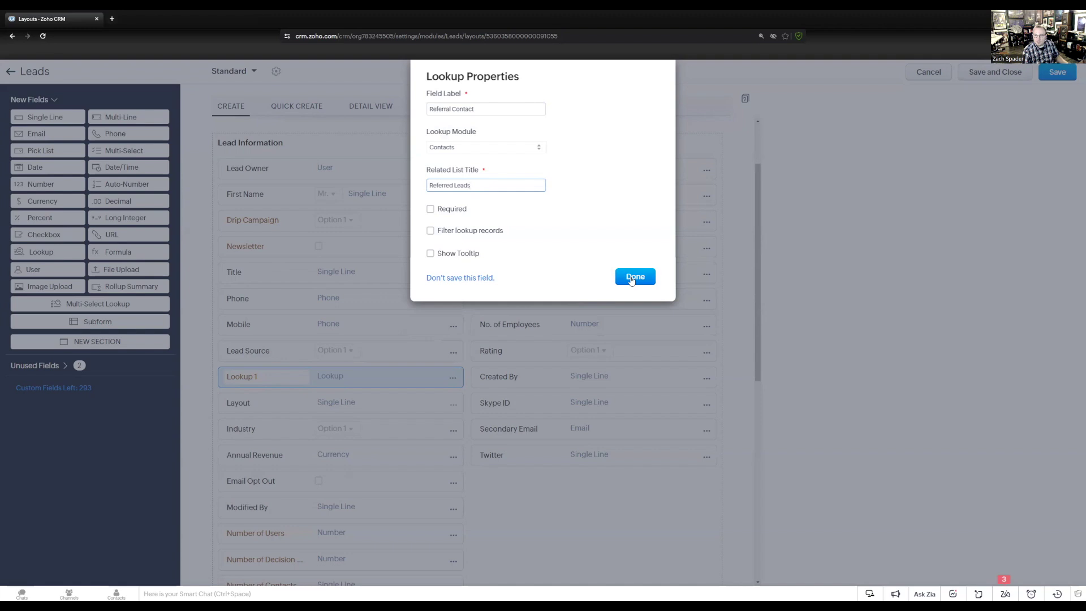
pyautogui.click(632, 280)
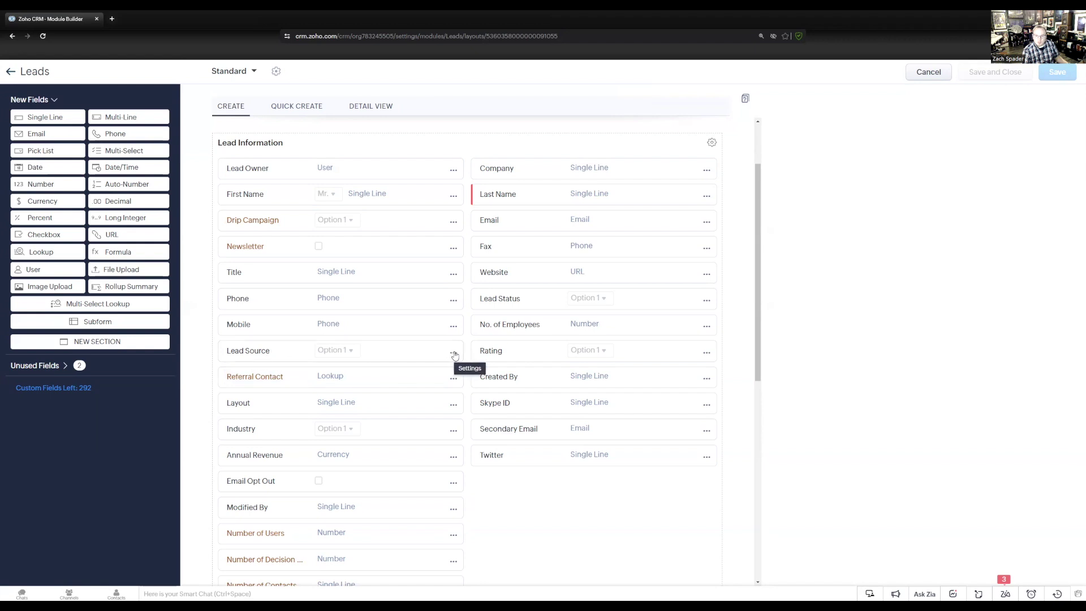
# Step: Create a Leads layout rule named "Customer Referral" for the Standard layout, with Lead Source as its primary field
pyautogui.click(11, 74)
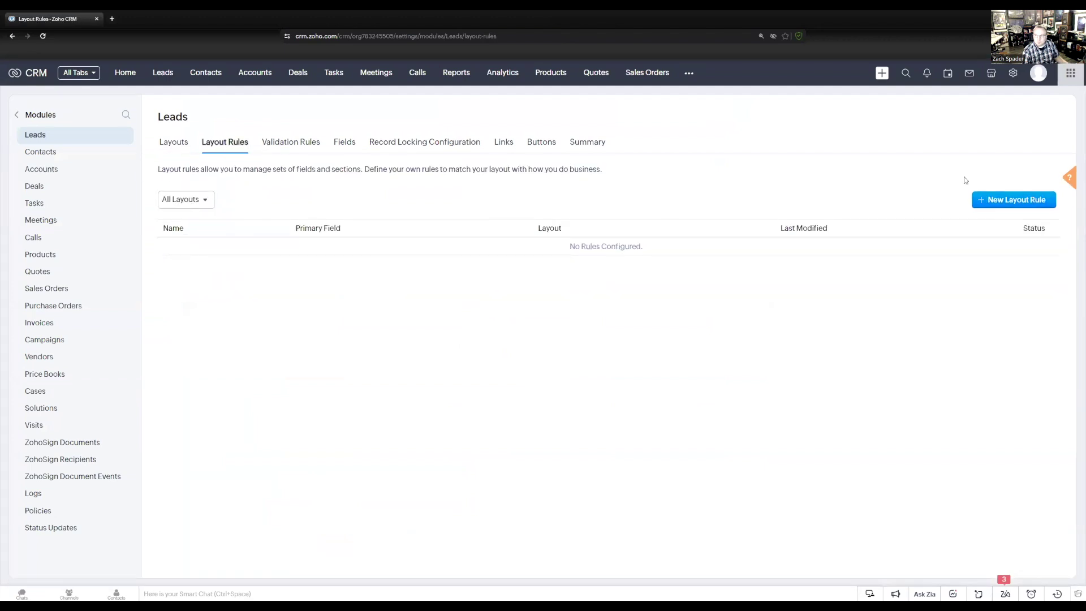
pyautogui.click(1013, 201)
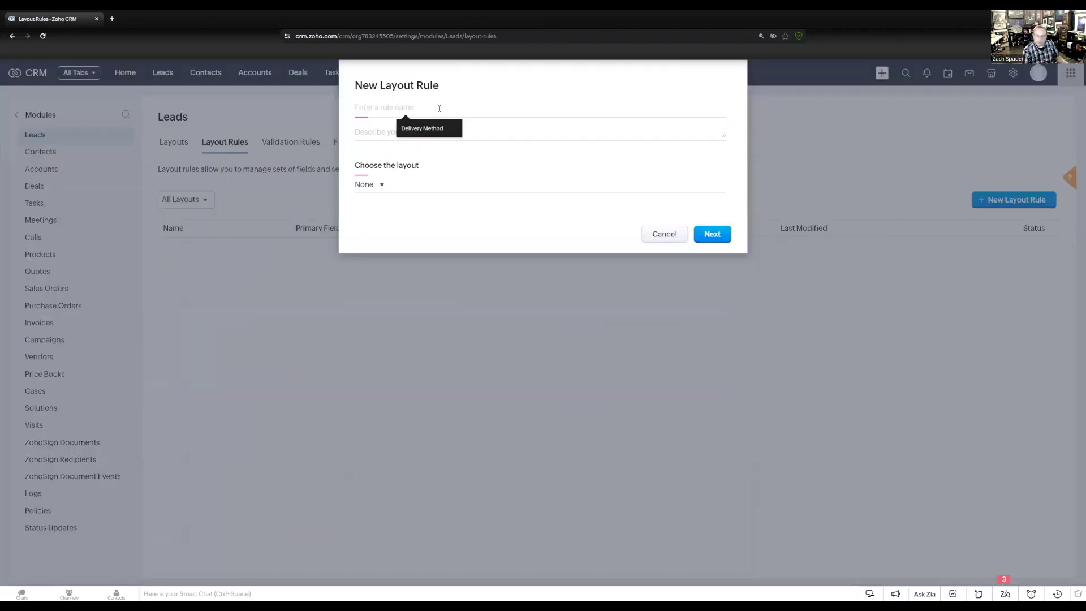
pyautogui.write('er Referral')
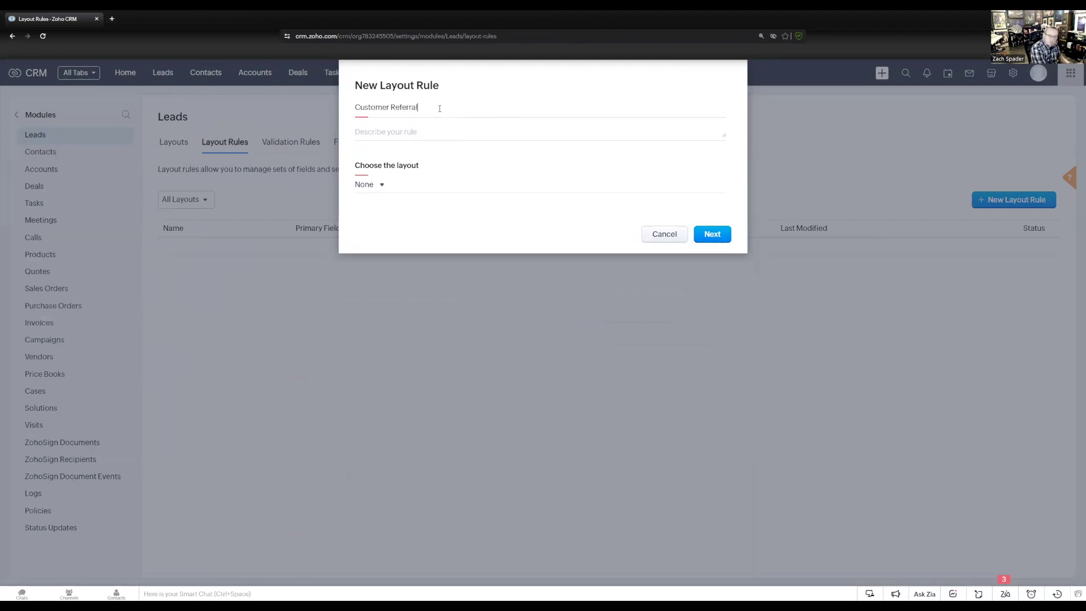
pyautogui.click(374, 185)
pyautogui.click(377, 228)
pyautogui.click(383, 238)
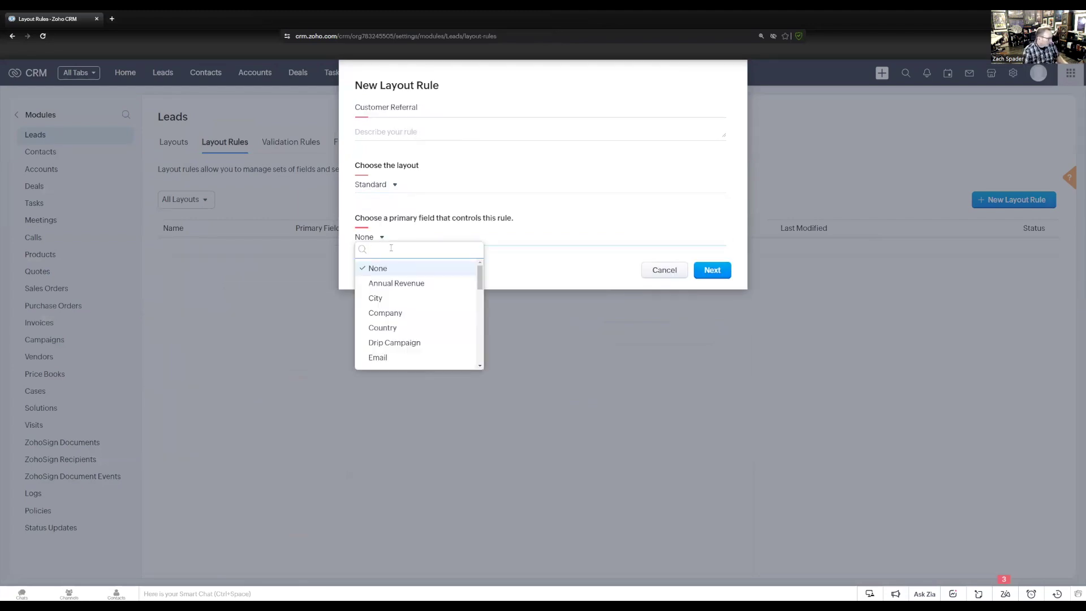
pyautogui.write('lead')
pyautogui.click(400, 270)
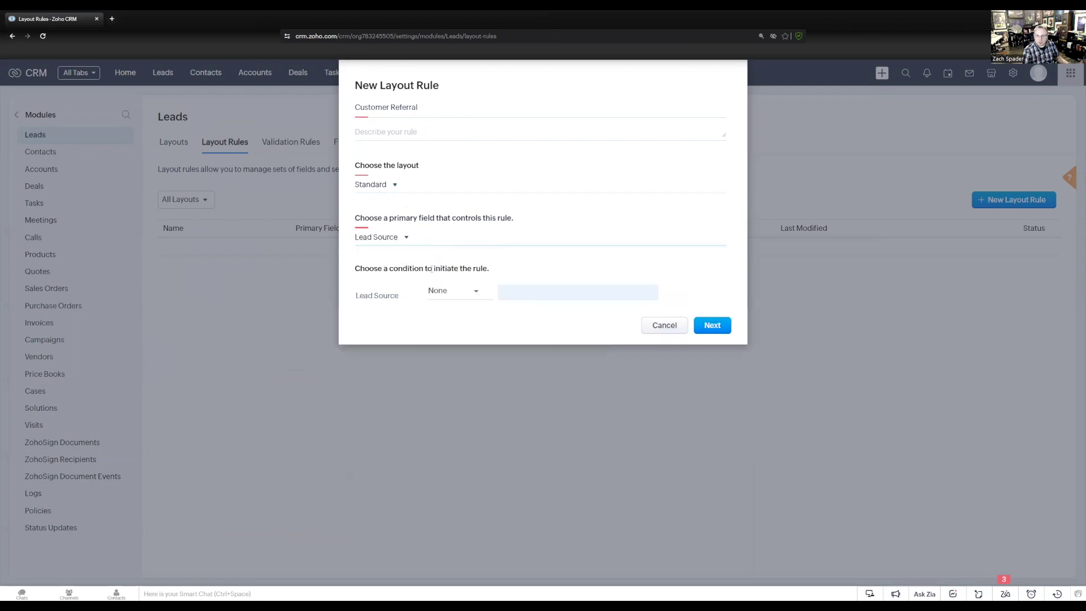
# Step: Set the rule's condition to Lead Source is Customer Referral and continue to its actions
pyautogui.click(458, 298)
pyautogui.click(458, 323)
pyautogui.click(531, 294)
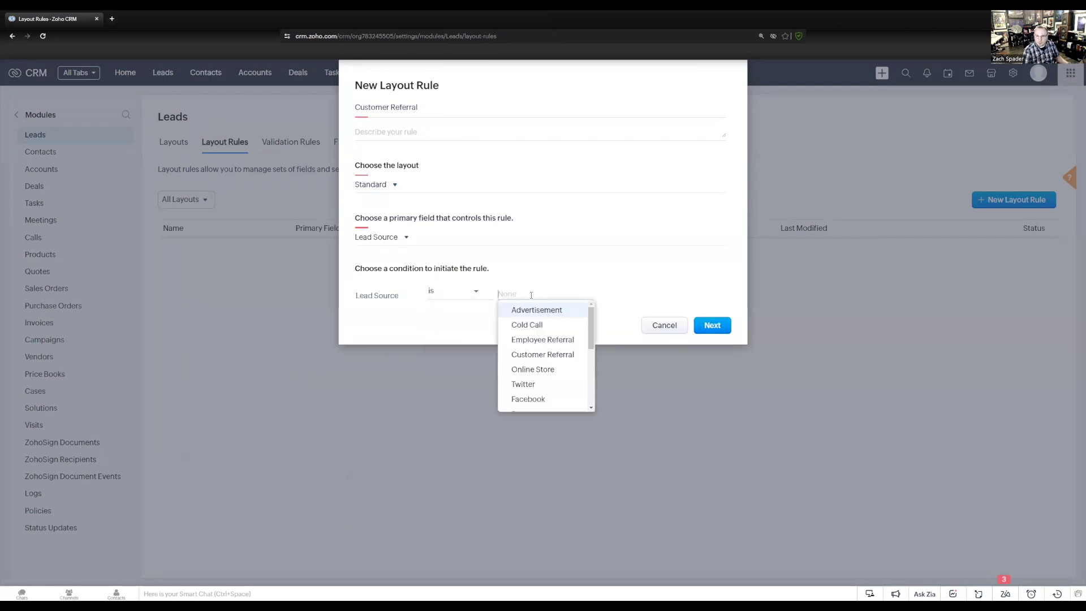
pyautogui.click(543, 355)
pyautogui.click(711, 325)
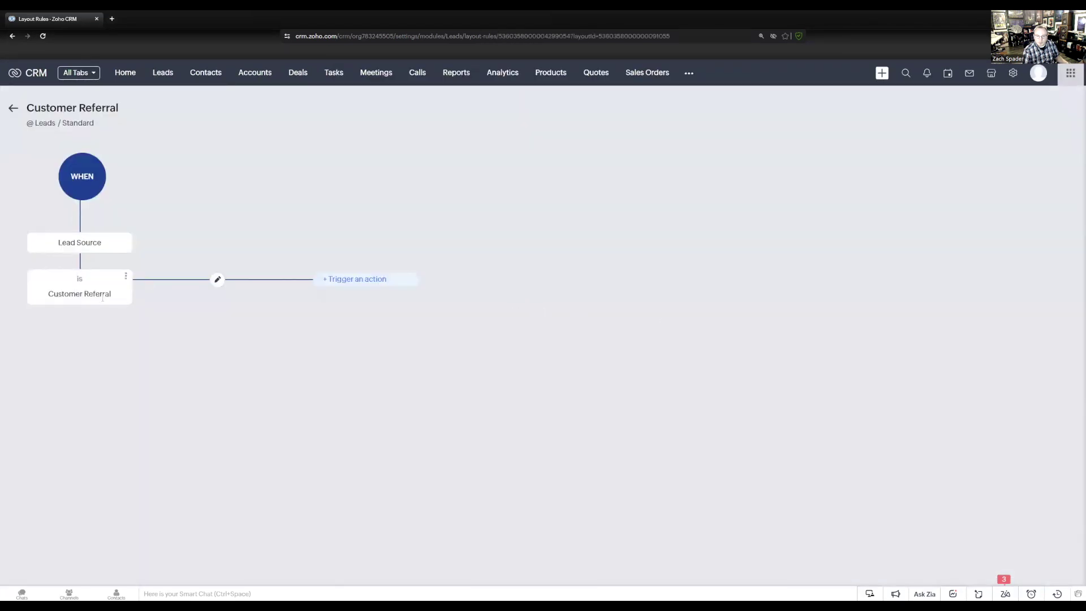
# Step: Add a Show Fields action to the rule for the Referral Contact field and save it
pyautogui.click(347, 283)
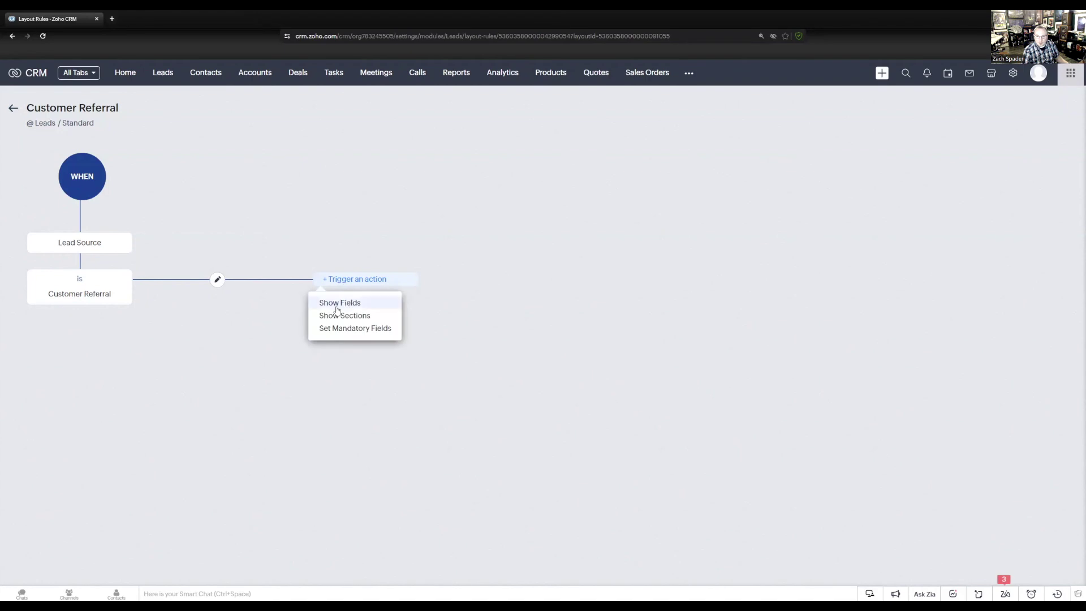
pyautogui.click(341, 304)
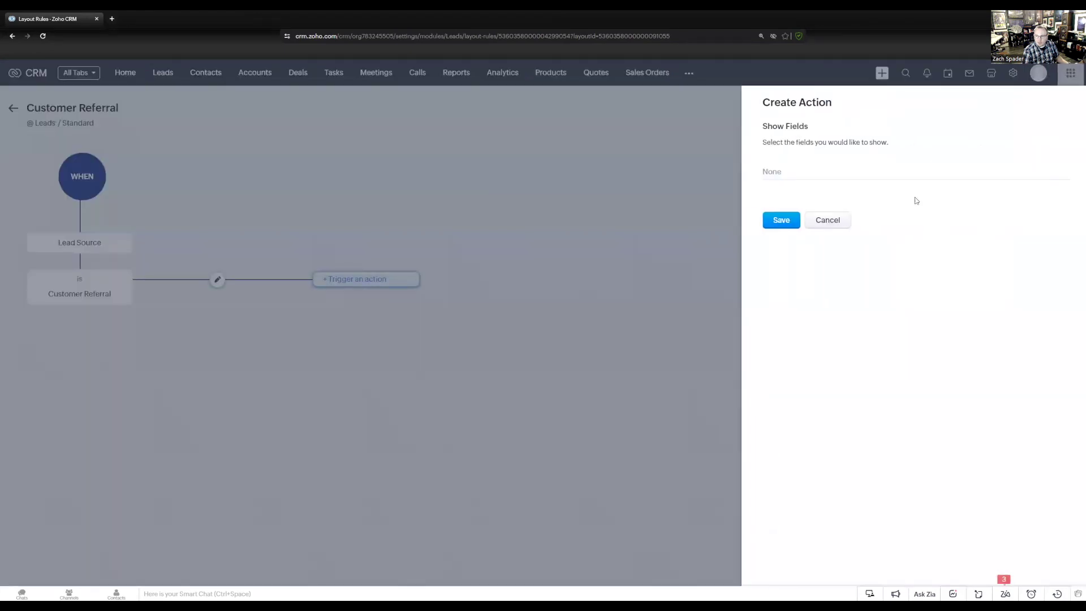
pyautogui.click(800, 174)
pyautogui.scroll(-10, 890, 203)
pyautogui.scroll(10, 890, 204)
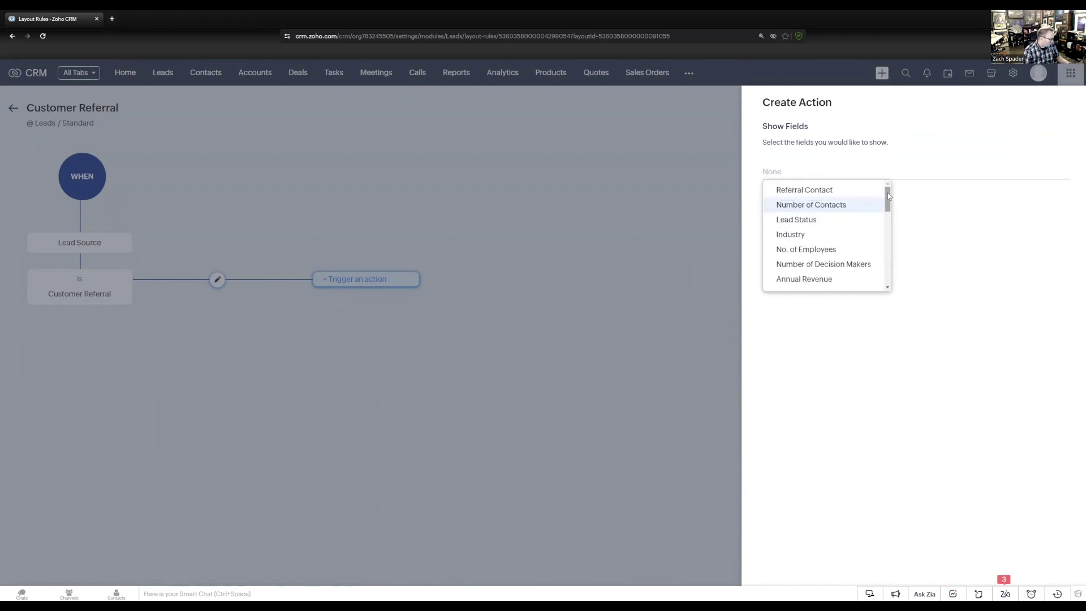
pyautogui.write('ref')
pyautogui.click(804, 190)
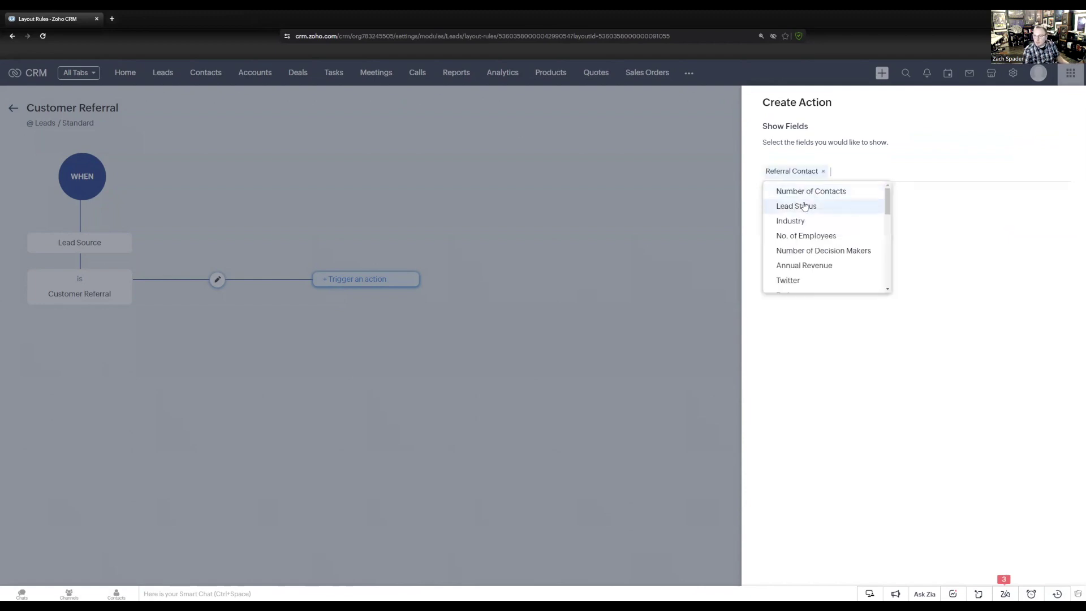
pyautogui.click(780, 224)
pyautogui.click(780, 223)
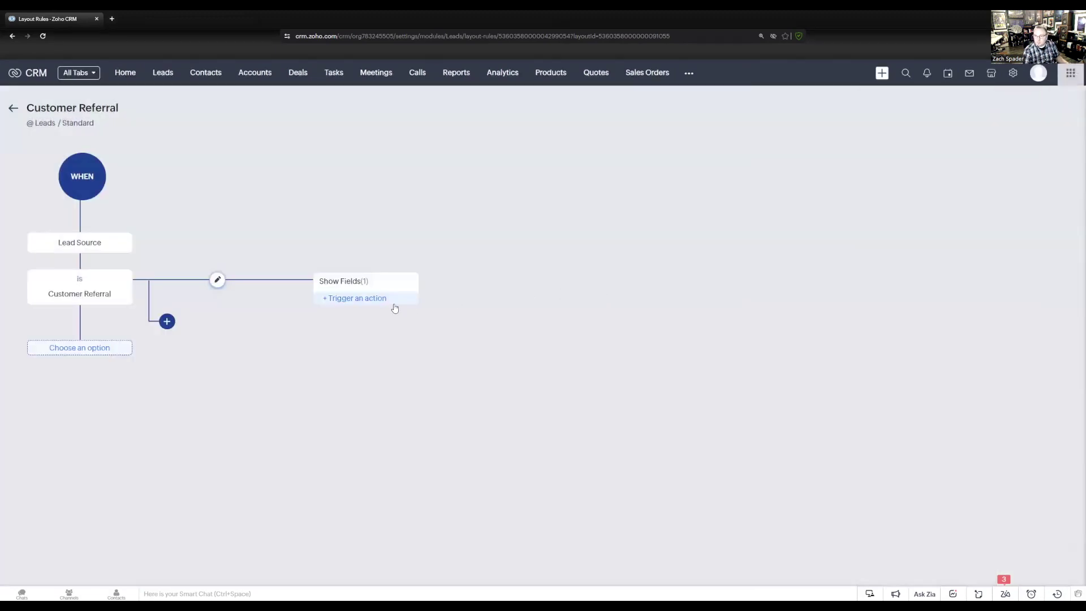
# Step: Add a Set Mandatory Fields action to the rule for the Referral Contact field and save it
pyautogui.click(362, 300)
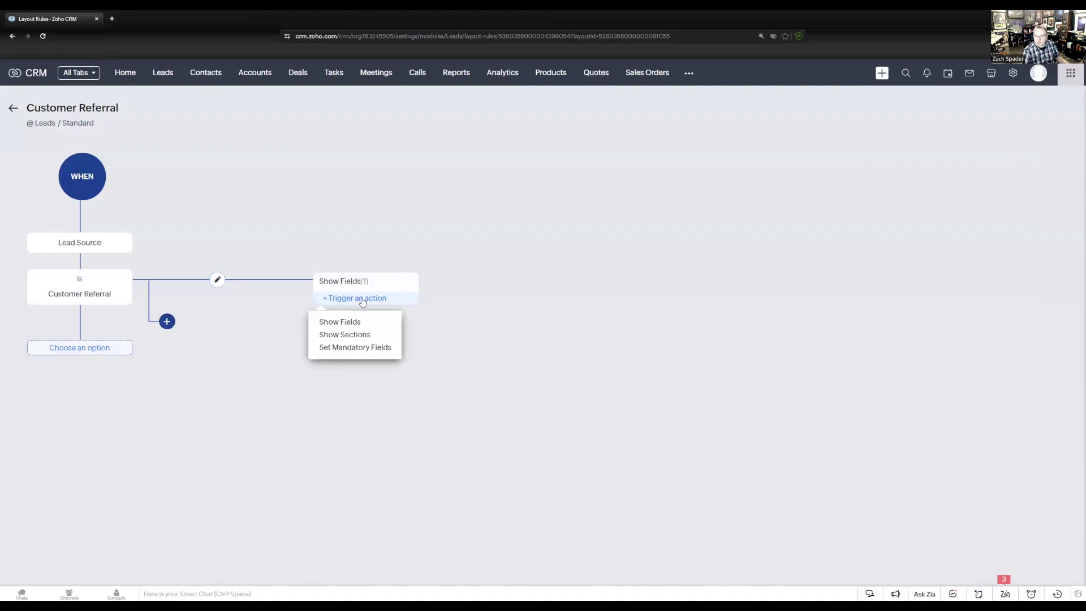
pyautogui.click(352, 347)
pyautogui.click(786, 172)
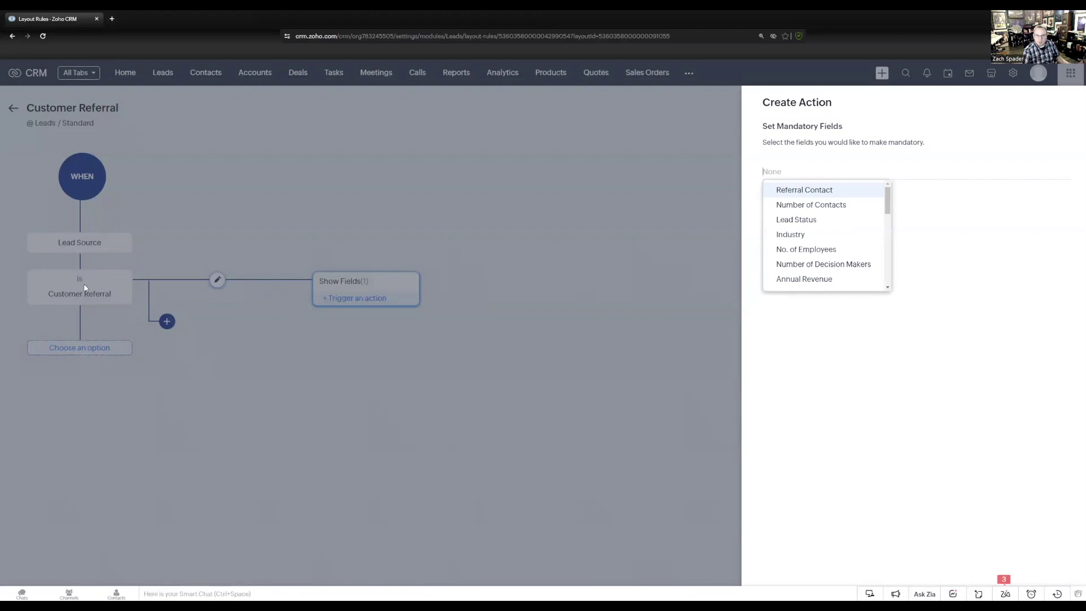
pyautogui.click(810, 191)
pyautogui.click(977, 358)
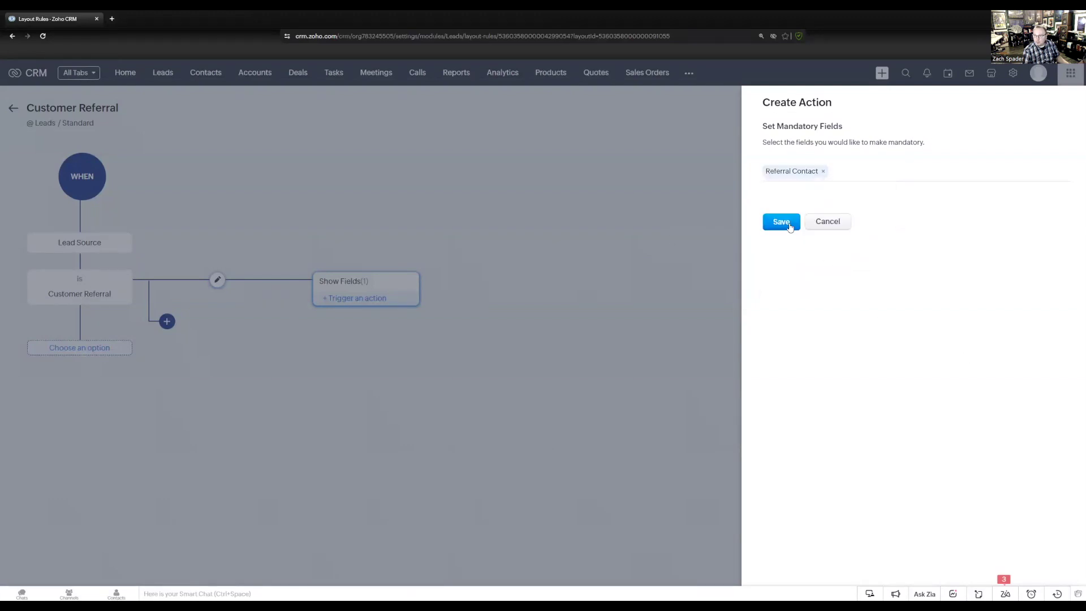
pyautogui.click(782, 221)
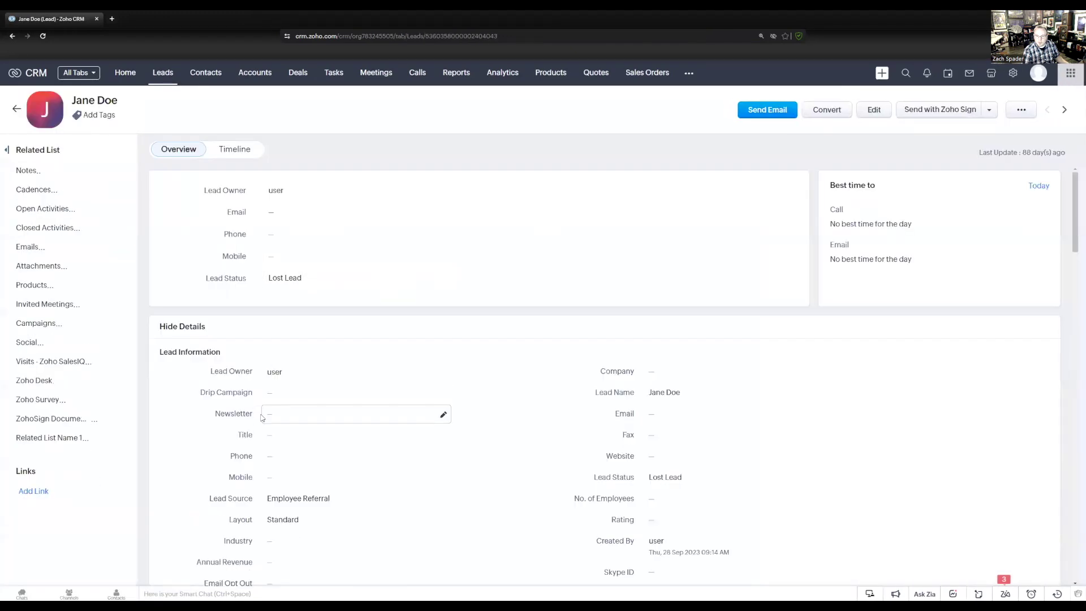
# Step: Change the open lead record's Lead Source to Customer Referral and submit the change
pyautogui.scroll(-2, 366, 445)
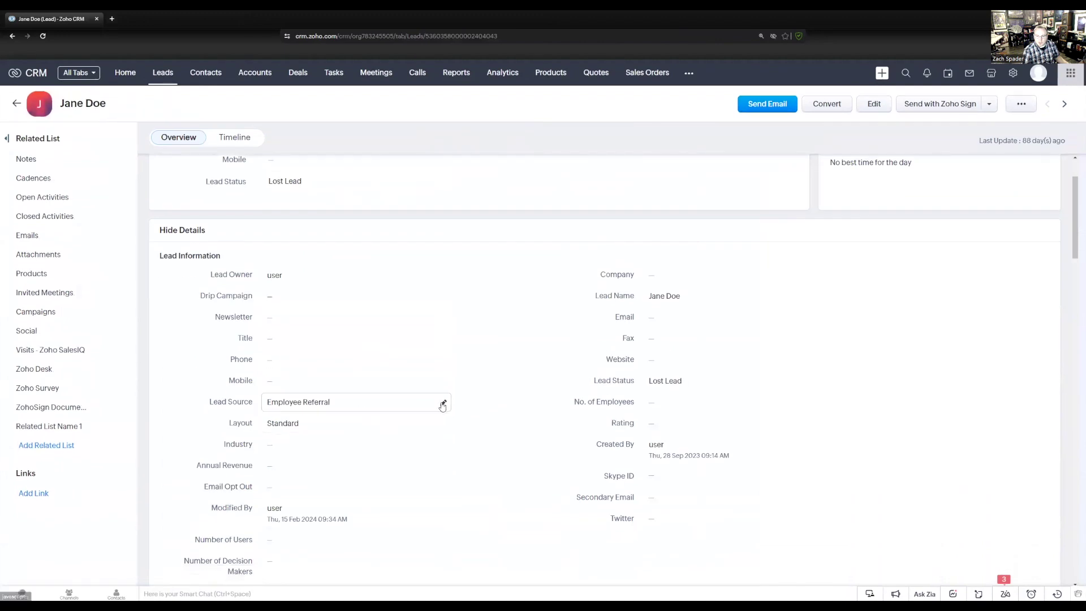
pyautogui.click(443, 403)
pyautogui.click(313, 497)
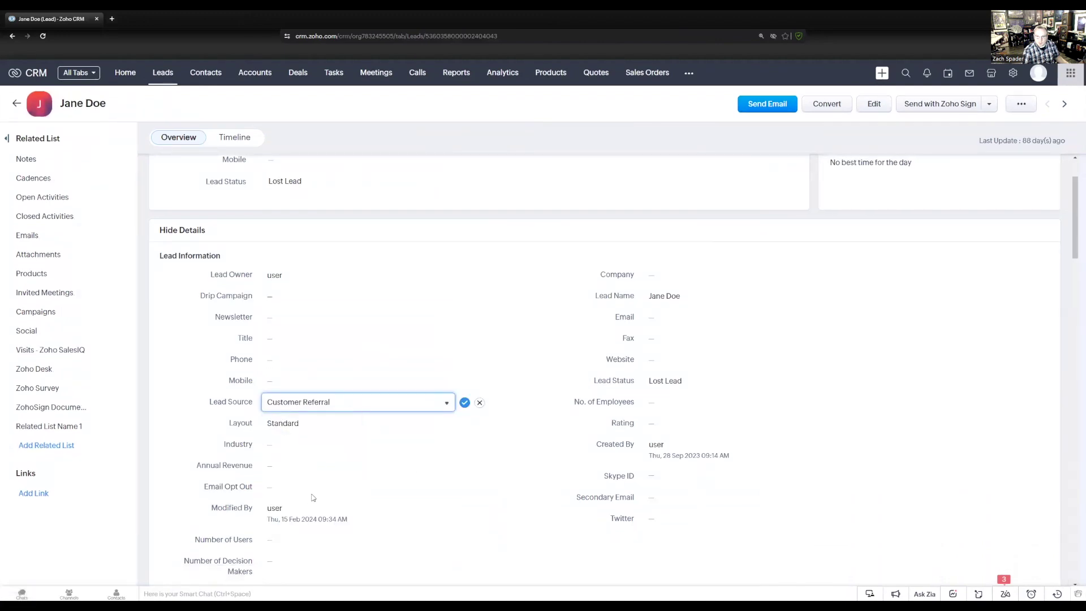
pyautogui.click(465, 404)
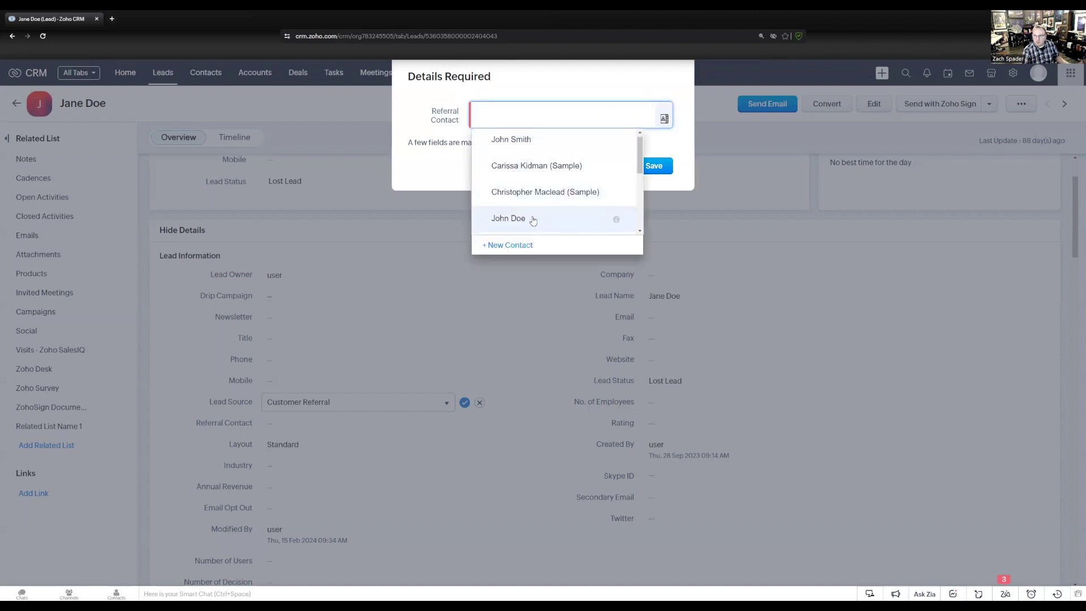
# Step: Select an existing contact as the required Referral Contact for the lead and save the details
pyautogui.scroll(-1, 528, 215)
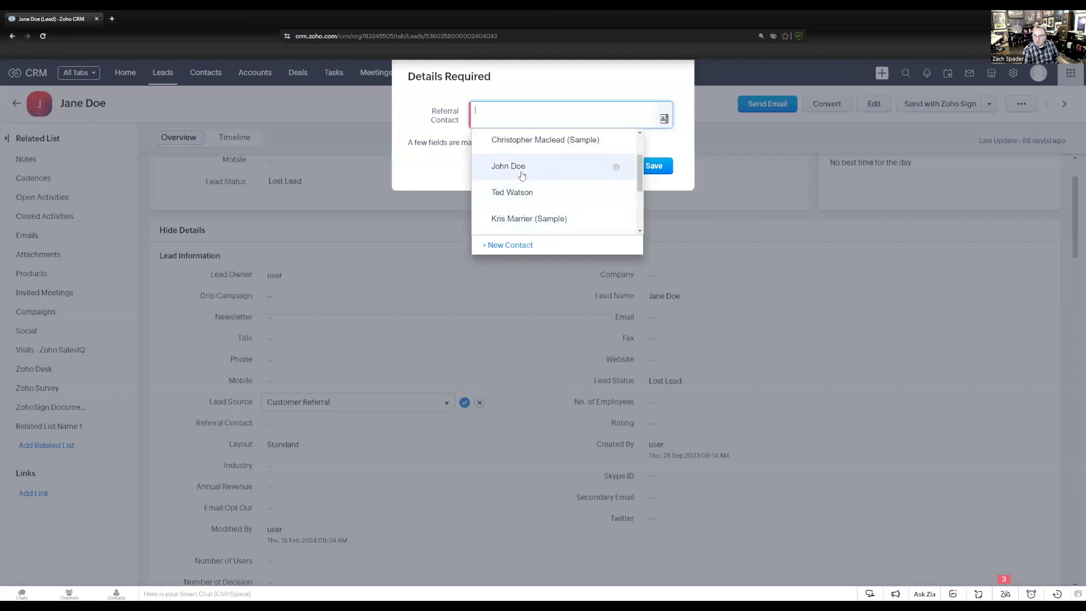
pyautogui.click(520, 169)
pyautogui.click(644, 167)
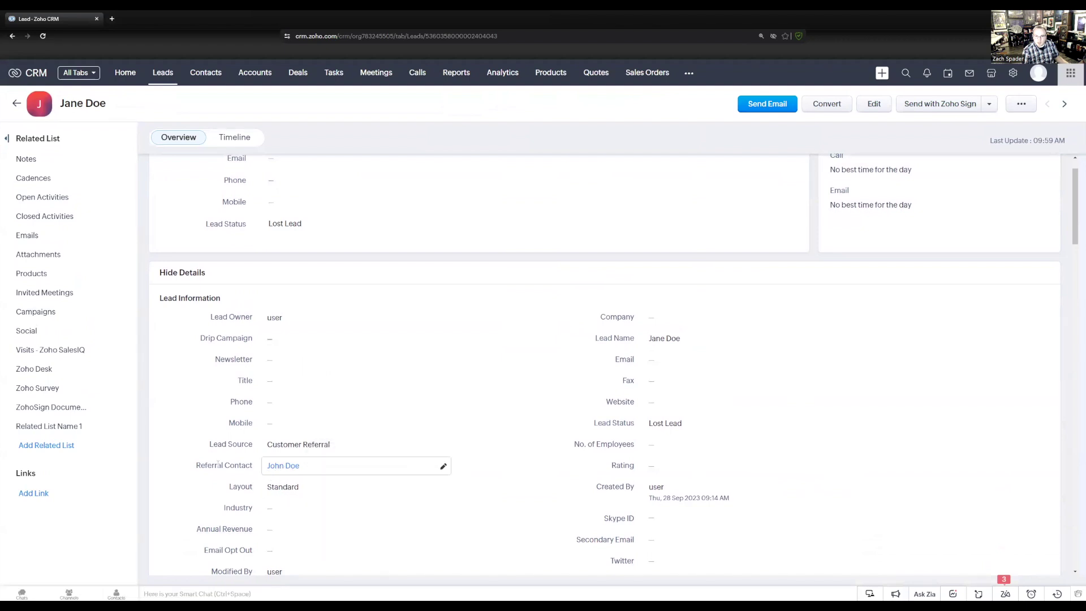
# Step: Open the lead's linked referral contact record and view its Referred Leads related list
pyautogui.click(281, 470)
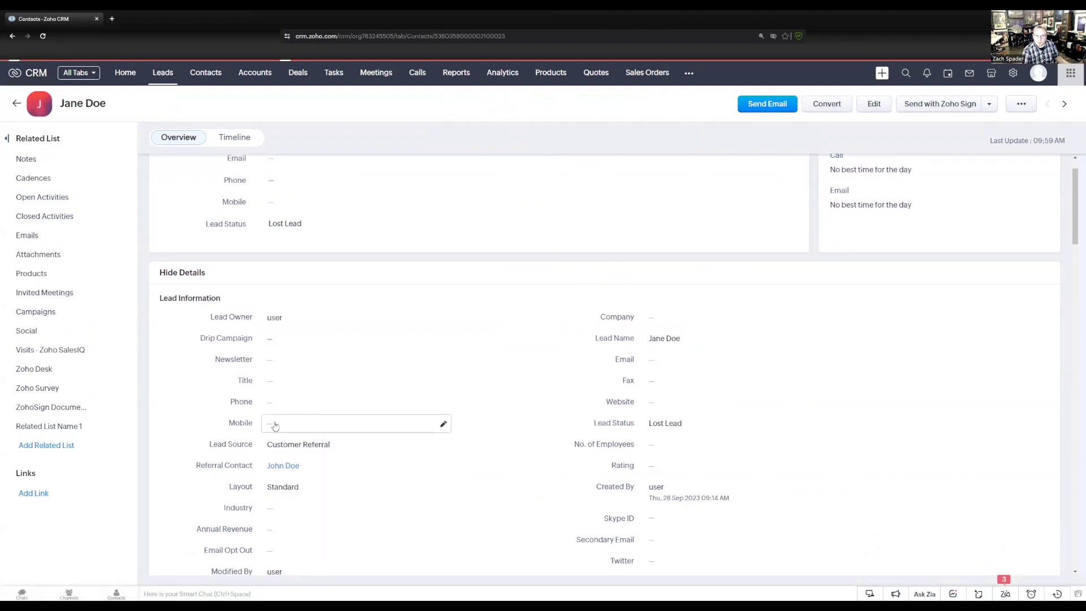
pyautogui.scroll(-2, 112, 432)
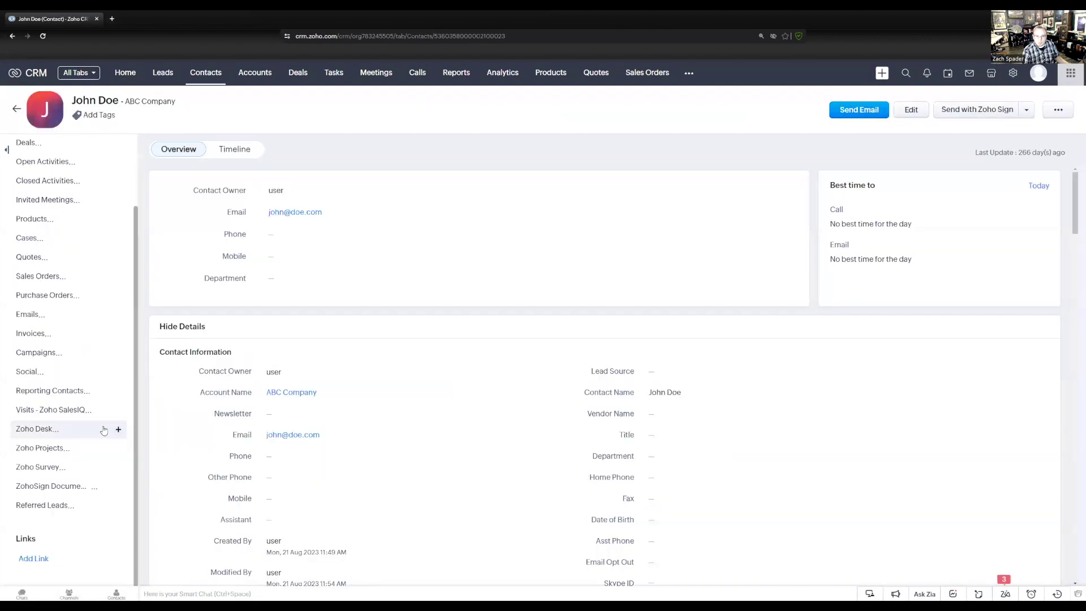
pyautogui.click(44, 510)
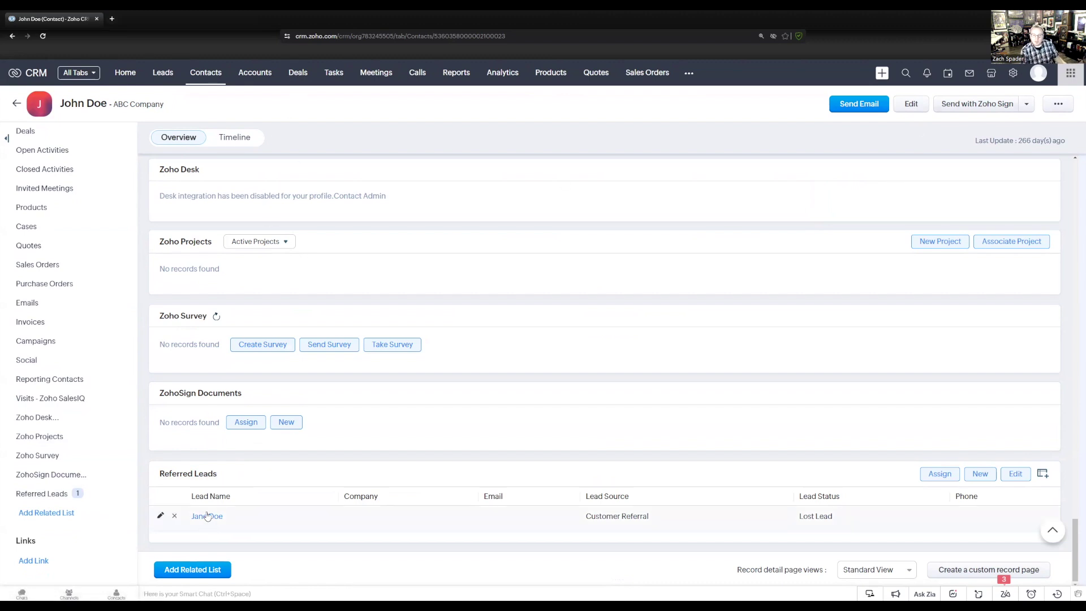
# Step: Open the Accounts module's Standard layout for editing from the Modules and Fields setup
pyautogui.click(1011, 74)
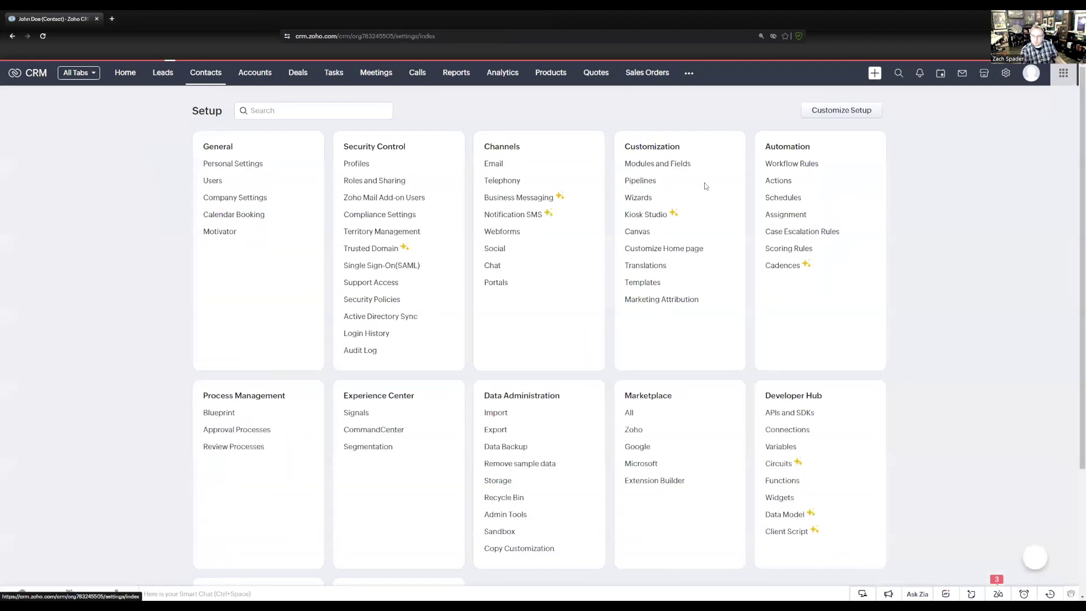
pyautogui.click(654, 168)
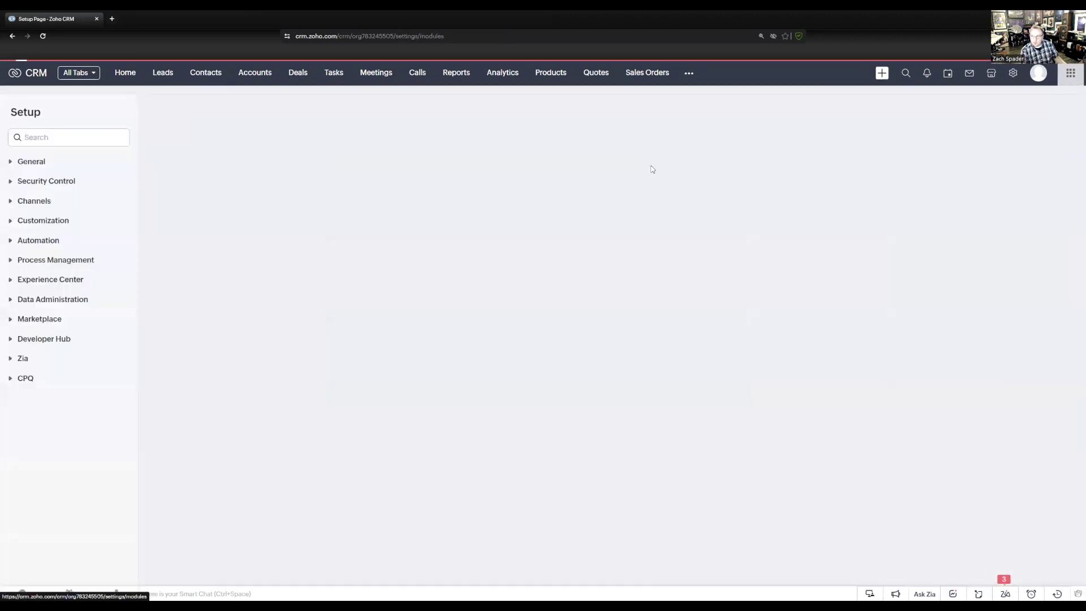
pyautogui.click(201, 283)
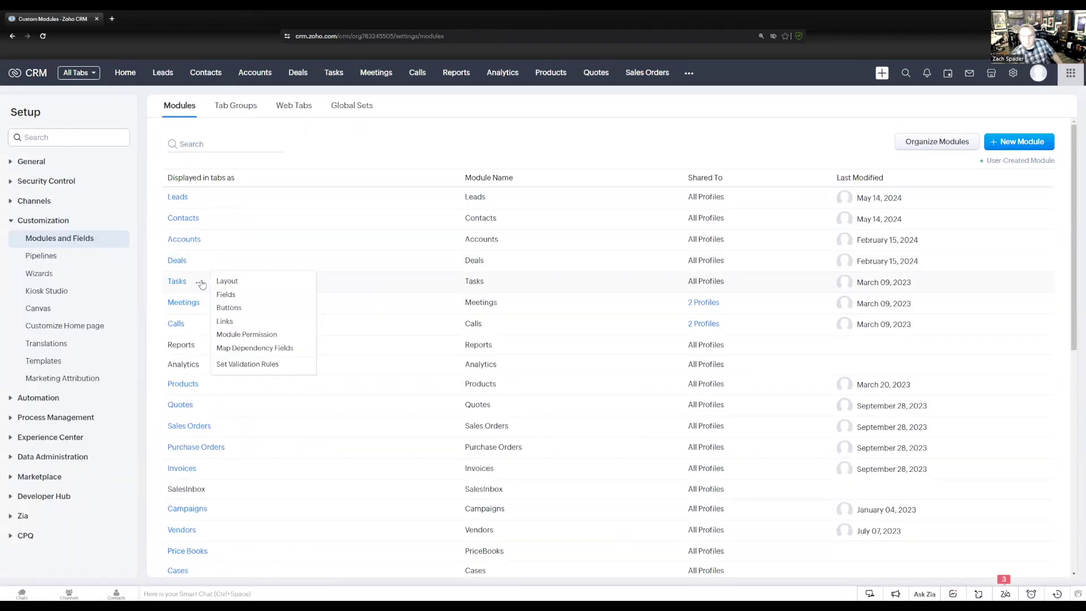
pyautogui.moveTo(185, 243)
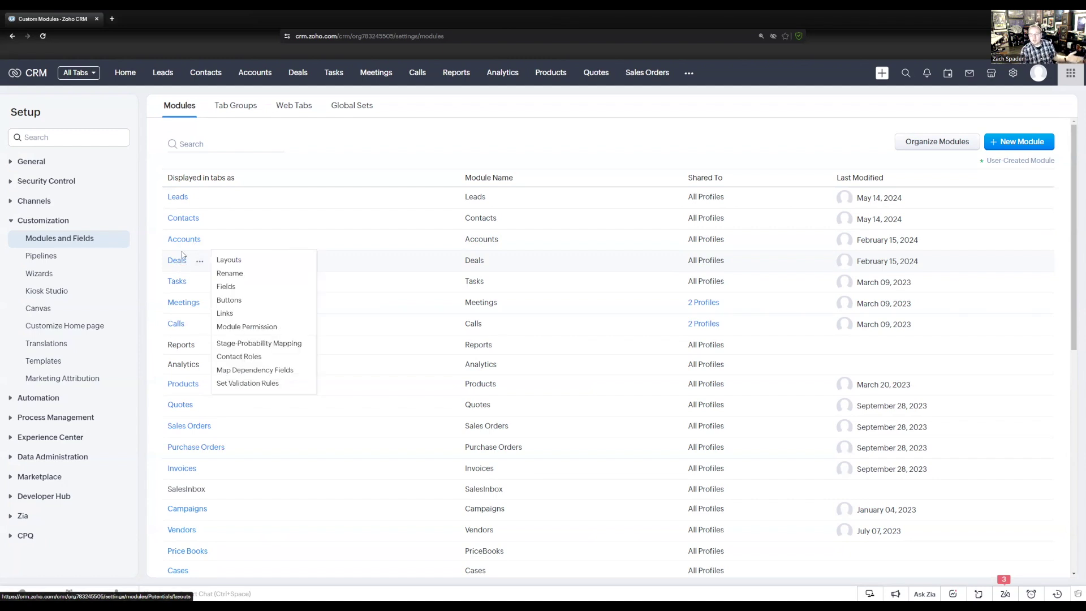
pyautogui.click(179, 261)
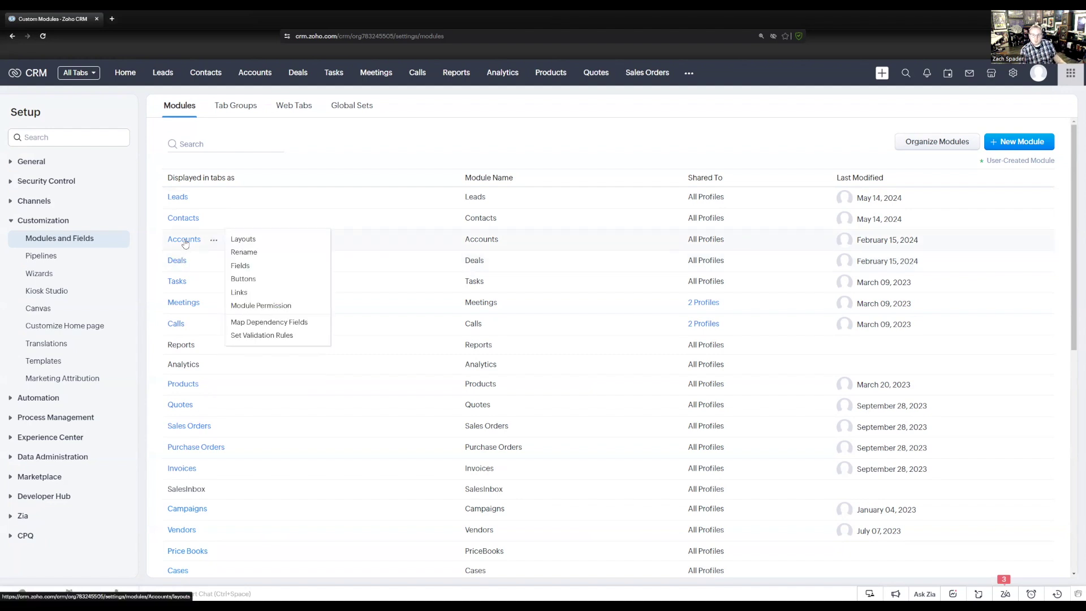
pyautogui.click(186, 243)
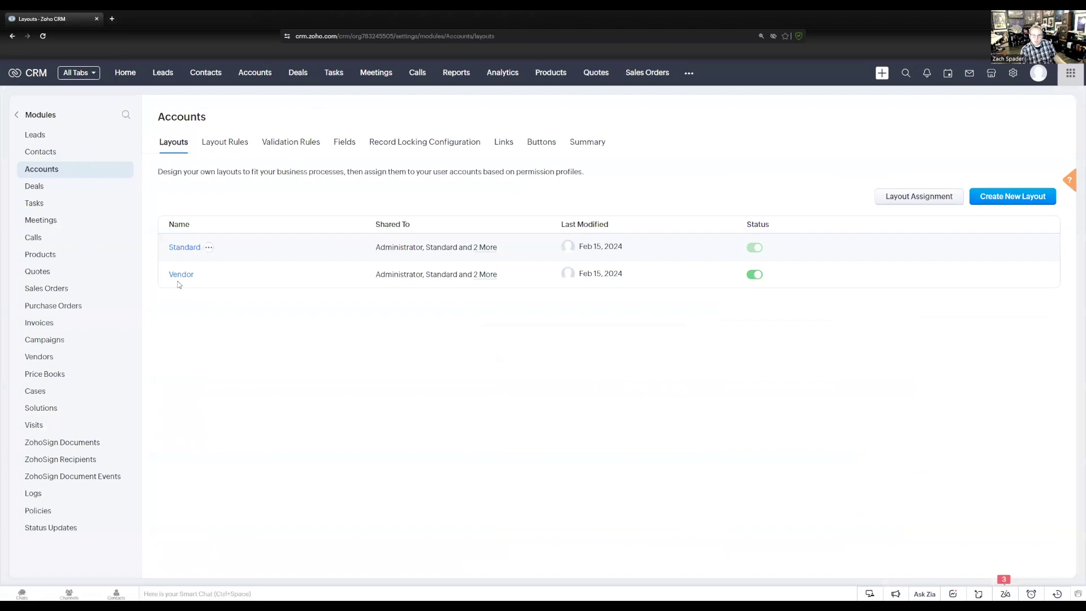
pyautogui.click(189, 252)
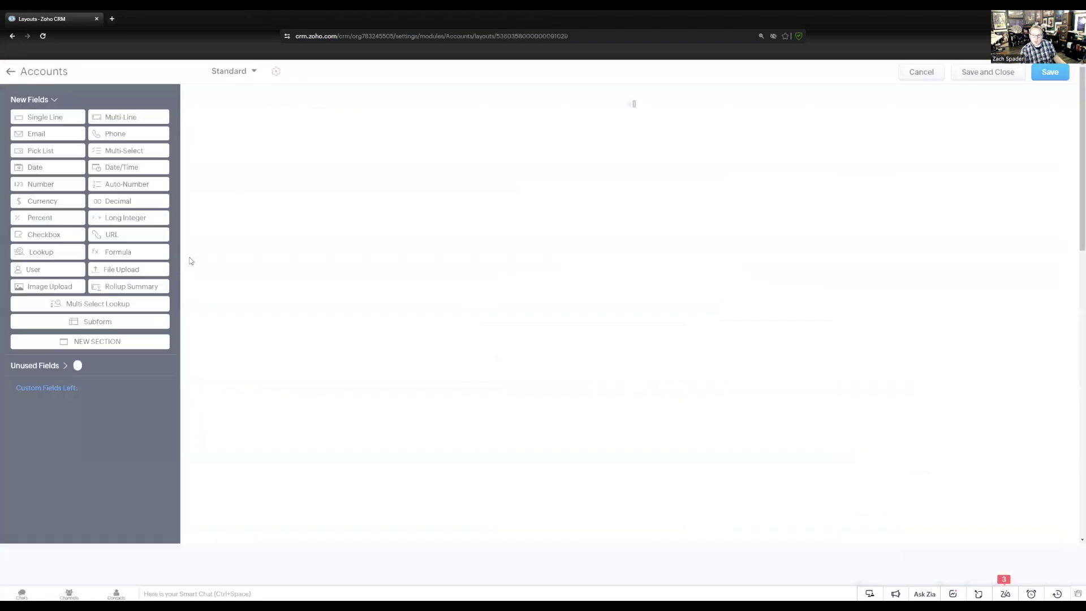
# Step: Look through the Accounts Standard layout for a source field, searching the page for "source"
pyautogui.scroll(-7, 213, 290)
pyautogui.scroll(-2, 356, 303)
pyautogui.scroll(6, 356, 303)
pyautogui.scroll(1, 358, 305)
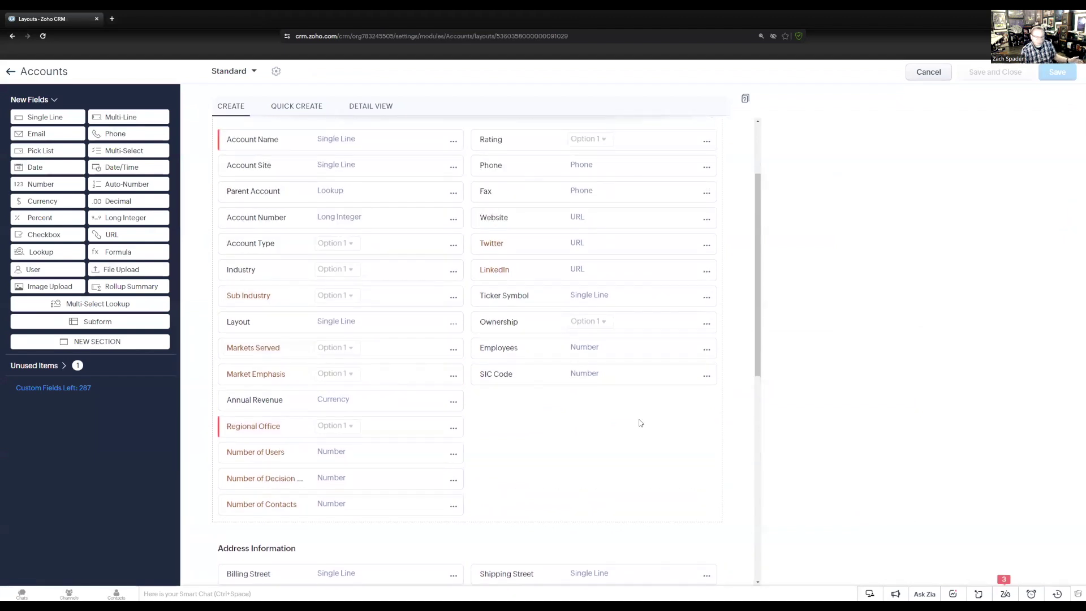
pyautogui.hotkey('ctrl', 'f')
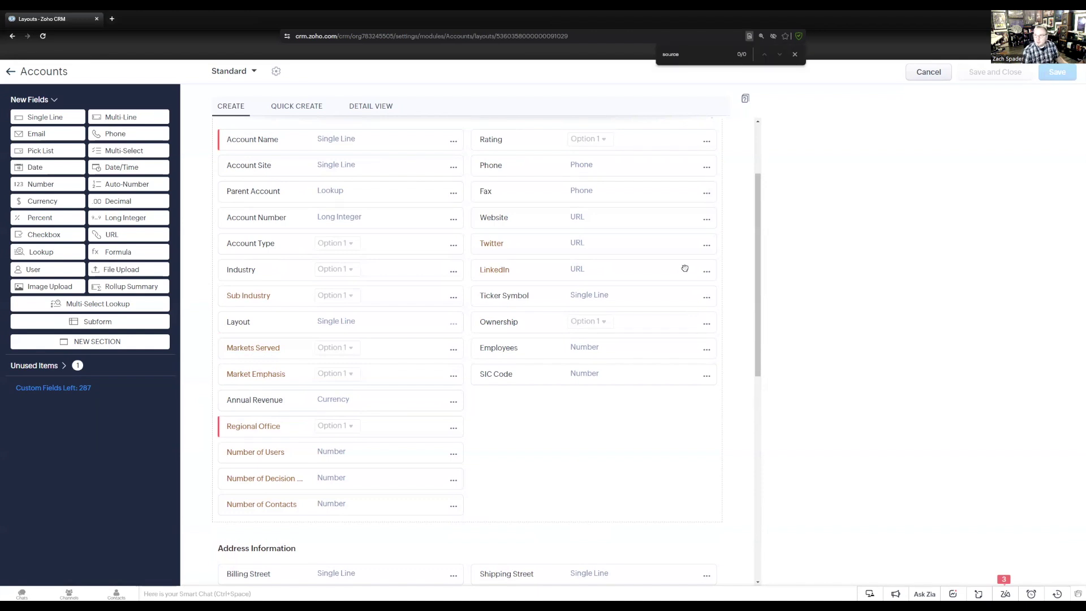
pyautogui.click(795, 56)
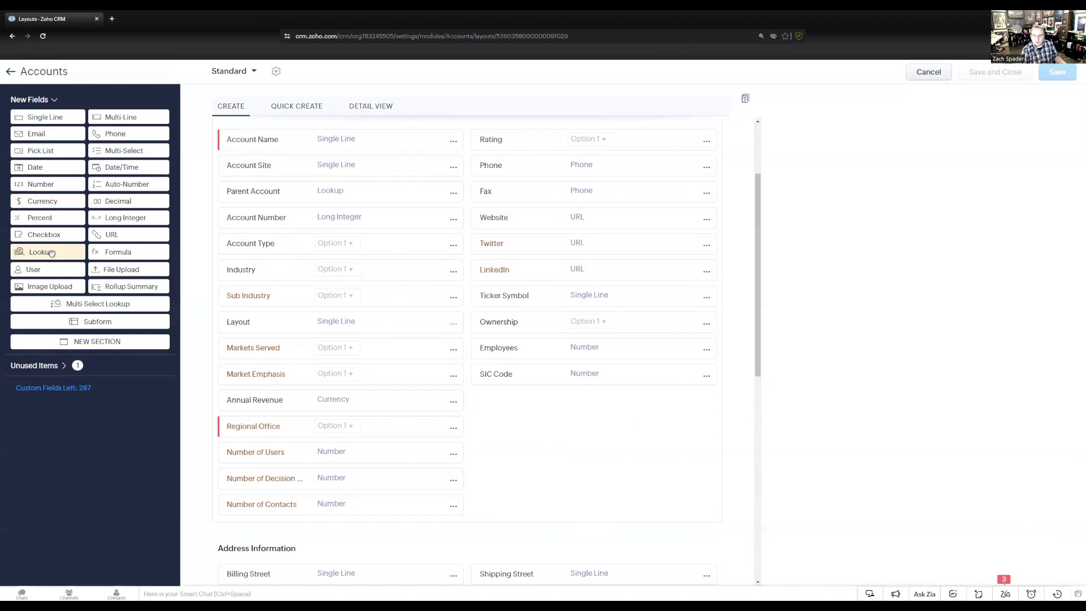
# Step: Add a lookup field labelled Referral Contact to the Record Details section, with Contacts as its lookup module
pyautogui.scroll(-8, 467, 305)
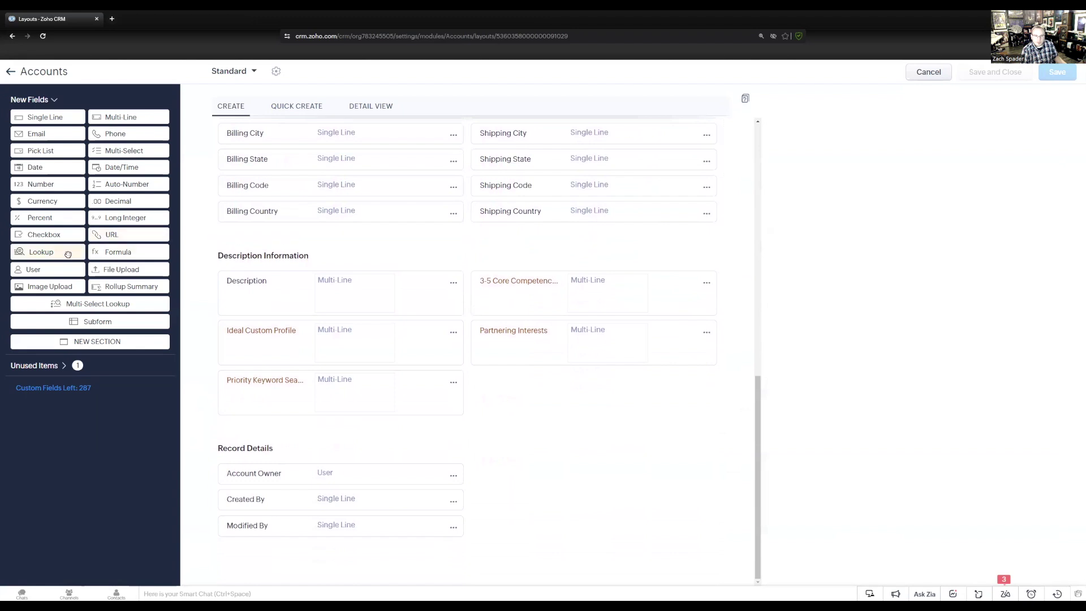
pyautogui.moveTo(49, 252); pyautogui.dragTo(498, 478)
pyautogui.write('Referral Contact')
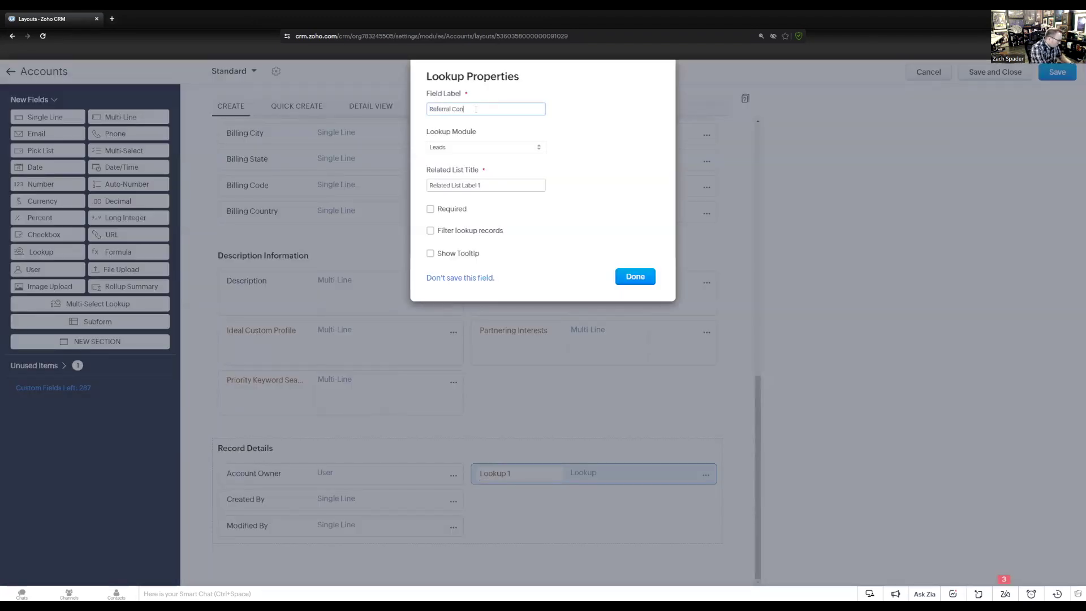
pyautogui.click(469, 149)
pyautogui.click(460, 169)
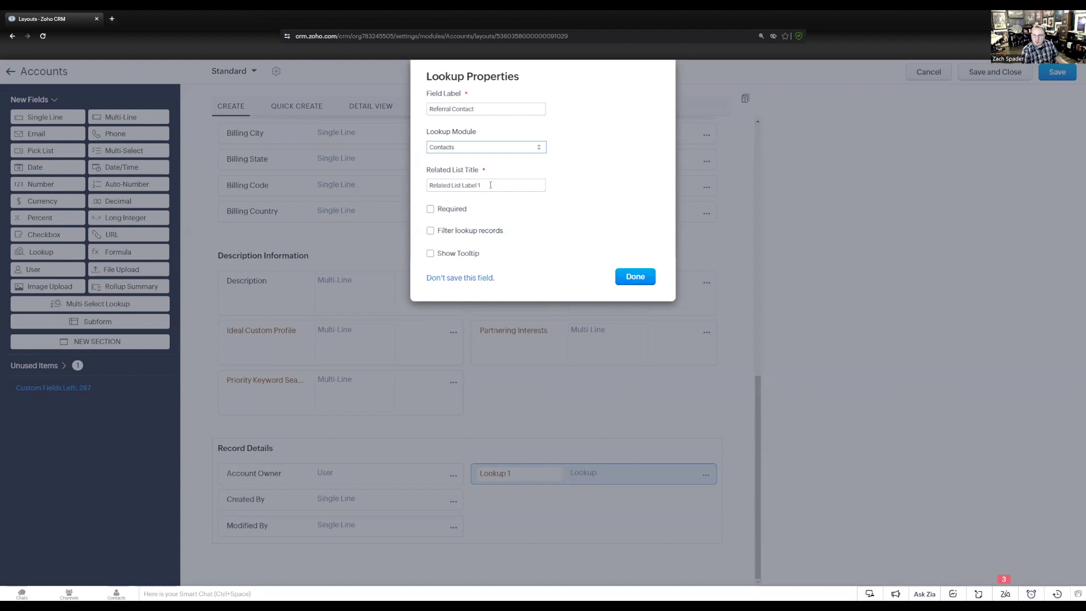
# Step: Set the lookup's related list title to Referral Accounts, then save the Accounts layout and leave the editor
pyautogui.press('BackSpace')
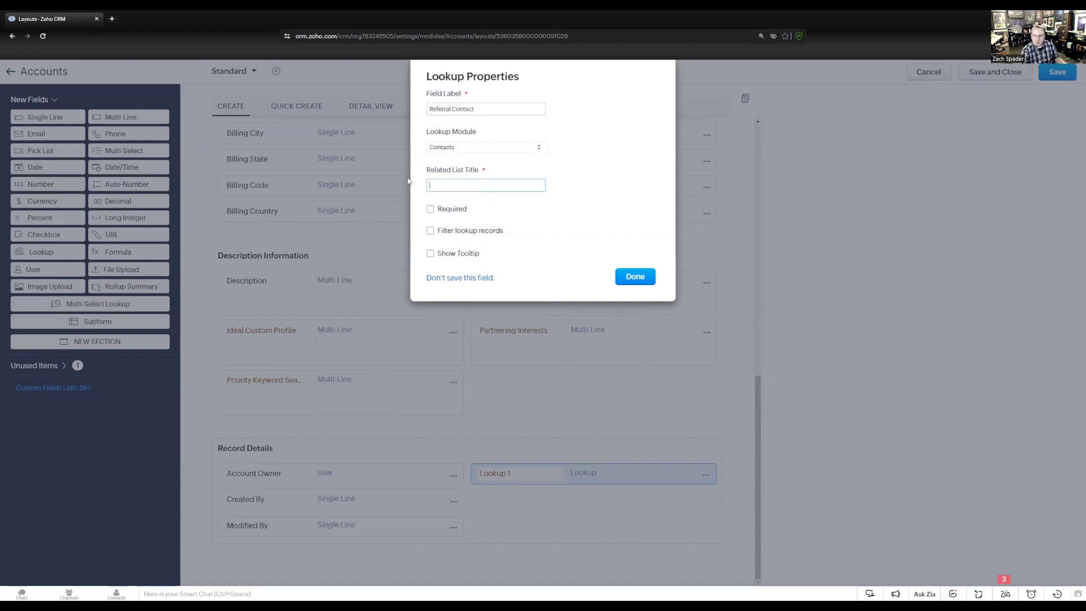
pyautogui.write('Referred Accounts')
pyautogui.click(452, 184)
pyautogui.press('BackSpace')
pyautogui.press('BackSpace')
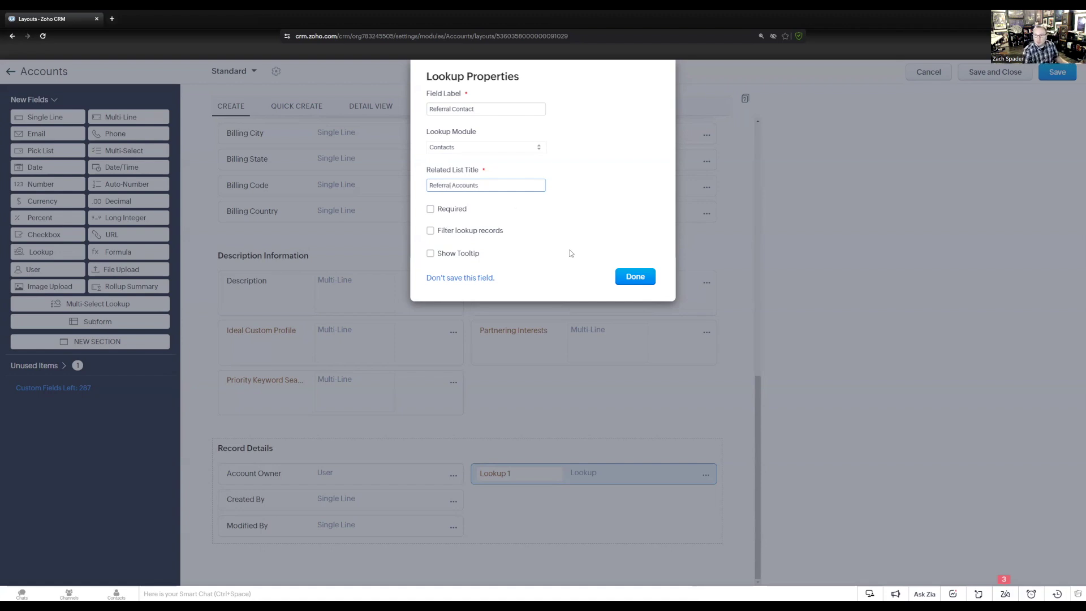
pyautogui.click(634, 277)
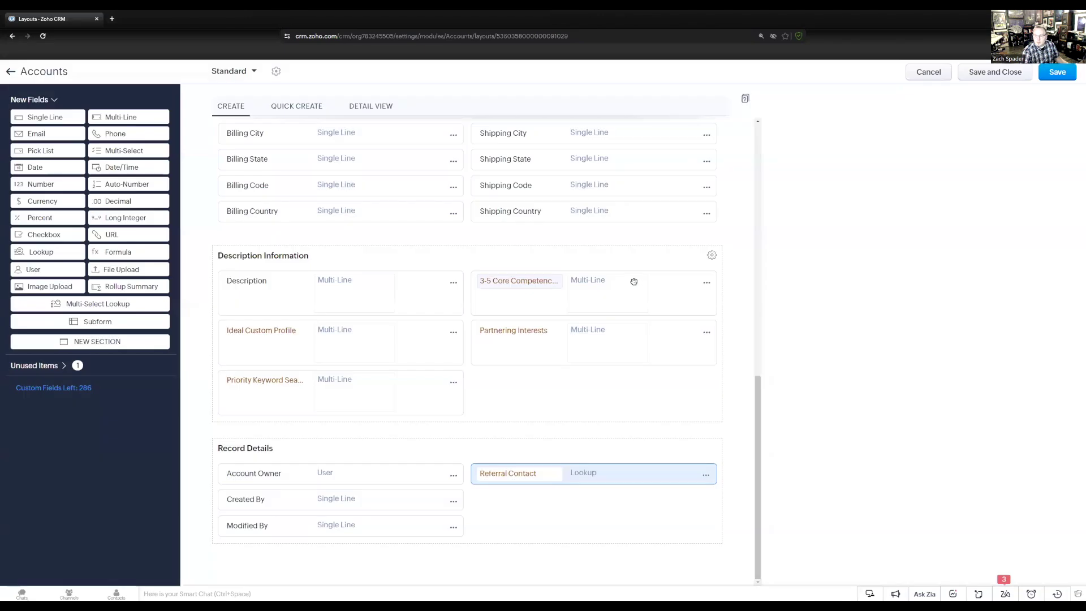
pyautogui.click(1056, 76)
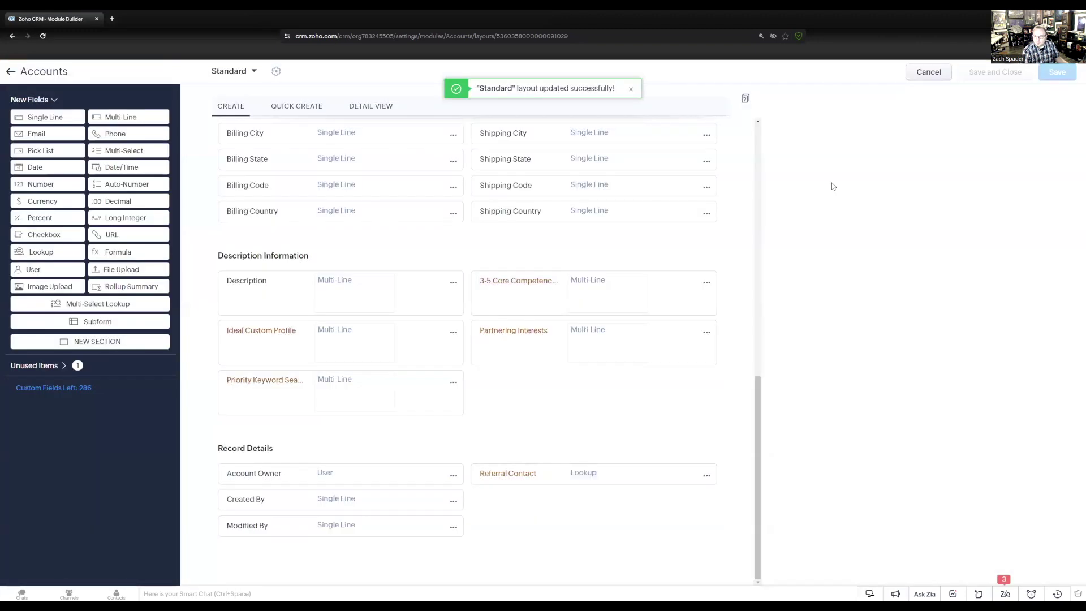
pyautogui.click(10, 73)
# Step: Open the Deals module's Standard layout for editing and locate its Lead Source field
pyautogui.click(34, 186)
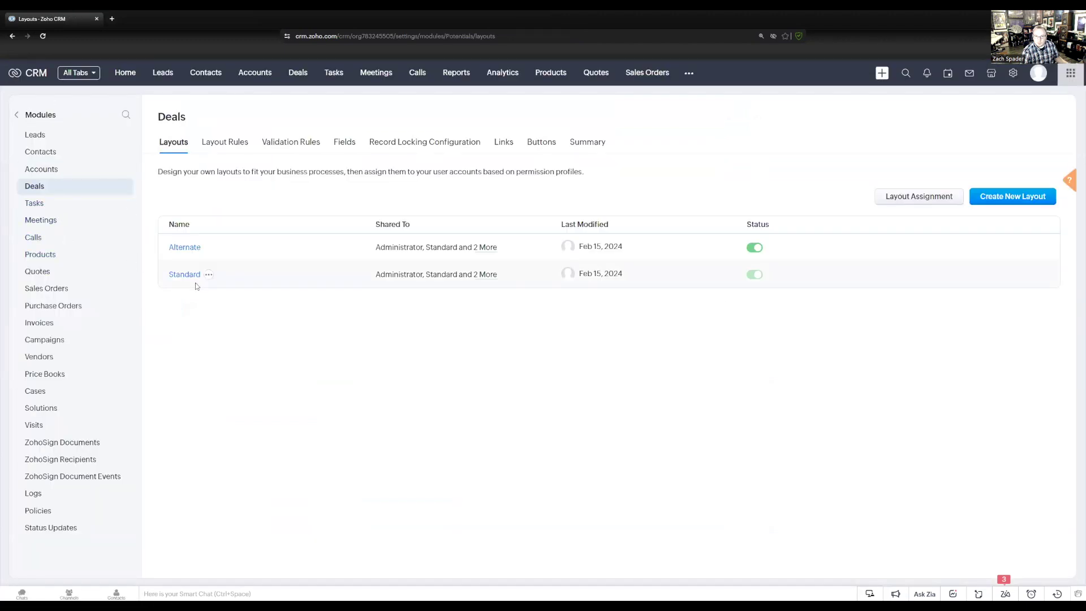
pyautogui.click(187, 274)
pyautogui.scroll(-8, 242, 286)
pyautogui.scroll(2, 242, 287)
pyautogui.scroll(3, 243, 286)
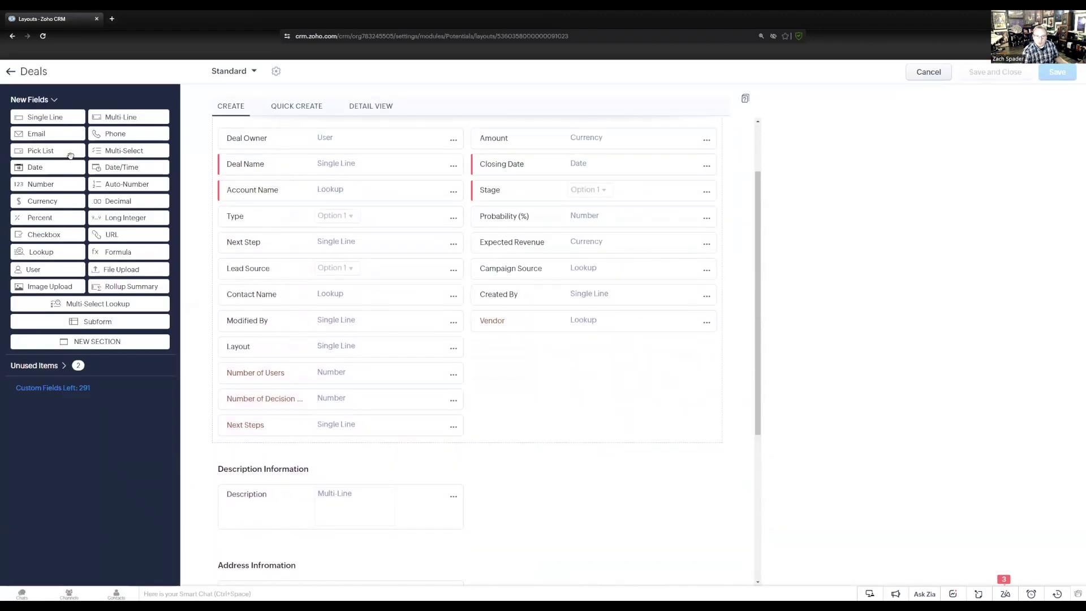
# Step: Add a lookup field labelled Referral Contact directly below Lead Source, with Contacts as its lookup module
pyautogui.moveTo(47, 251); pyautogui.dragTo(258, 290)
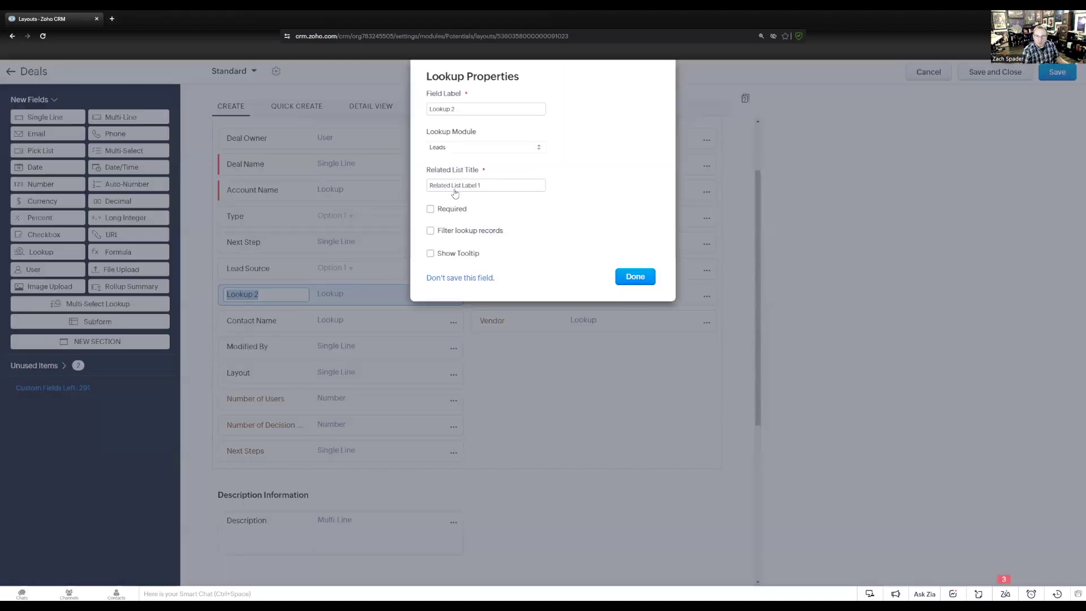
pyautogui.click(465, 110)
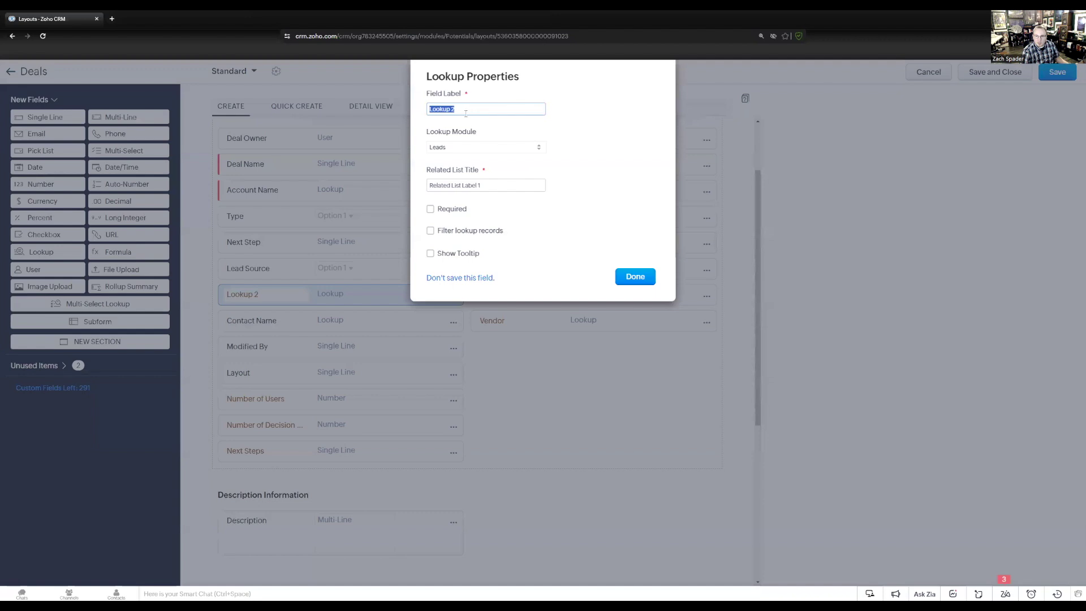
pyautogui.write('Referral Contact')
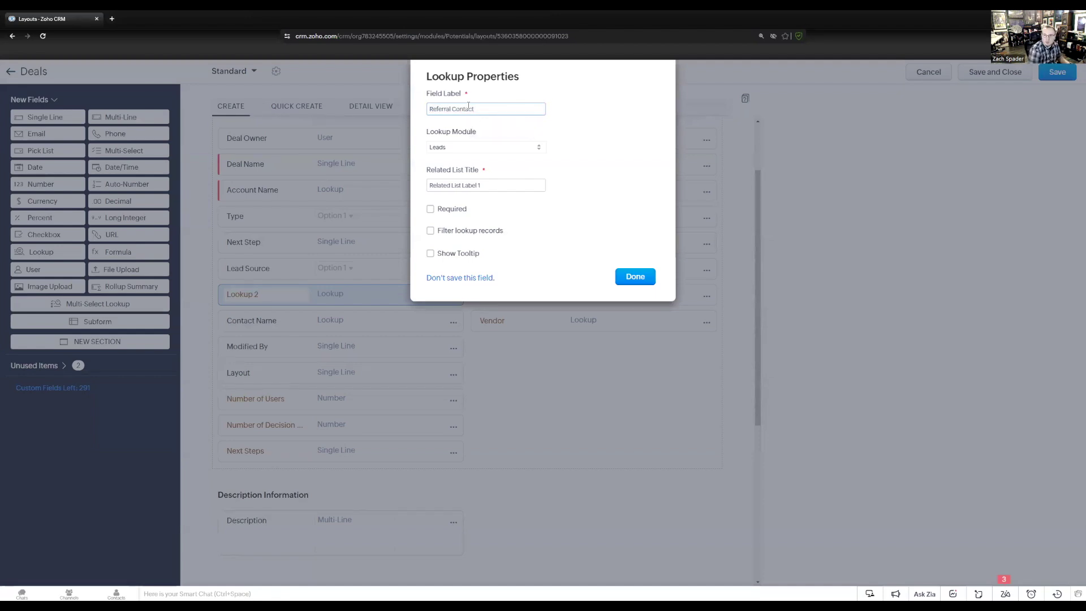
pyautogui.click(467, 130)
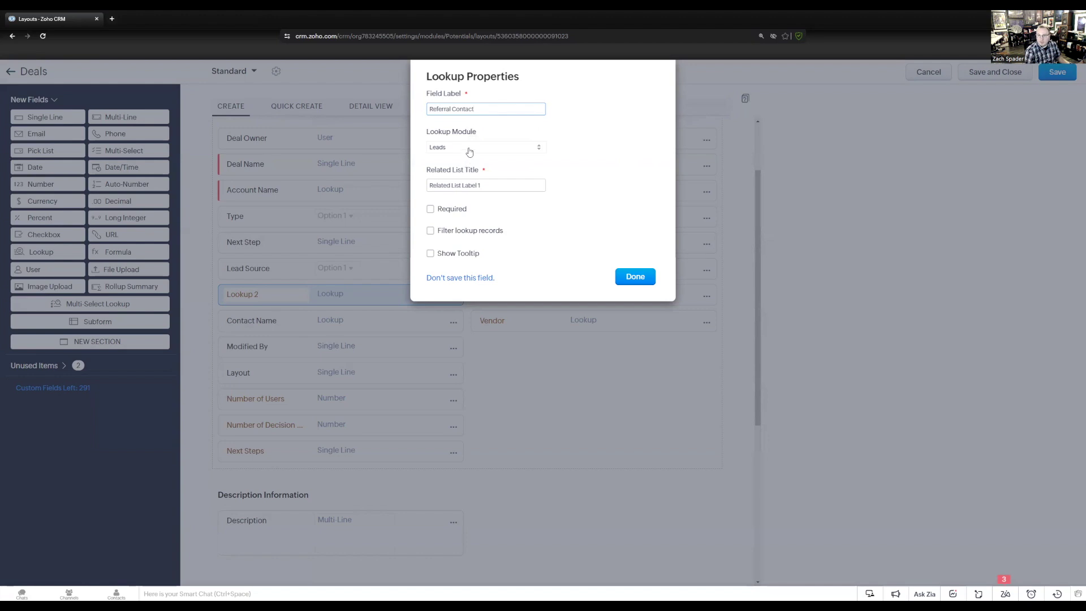
pyautogui.click(469, 149)
pyautogui.click(457, 168)
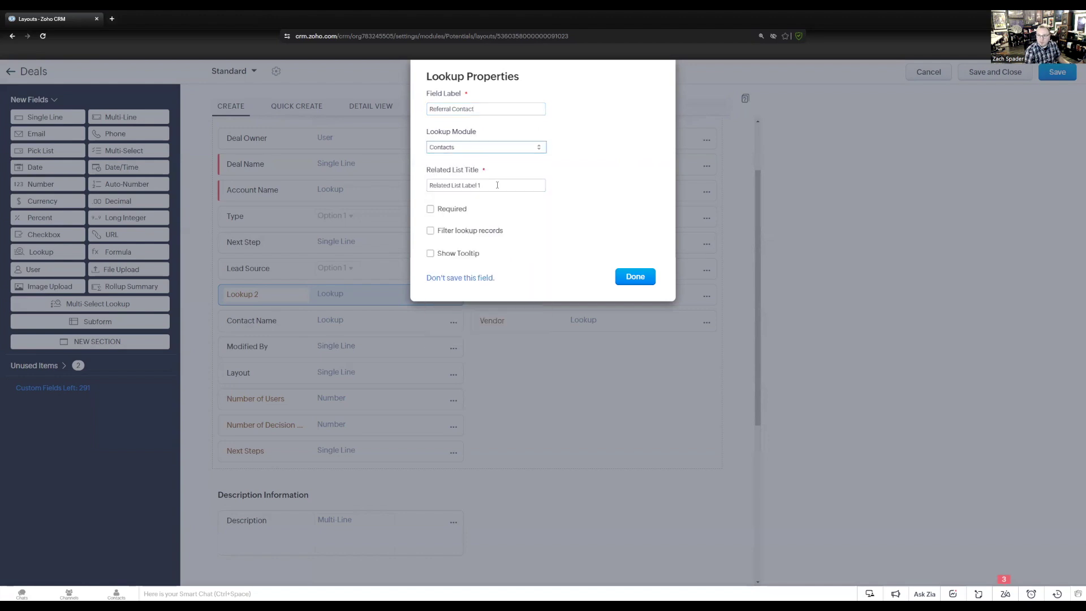
# Step: Set the lookup's related list title to Referral Deals, then save the Deals layout and leave the editor
pyautogui.moveTo(482, 186); pyautogui.dragTo(416, 186)
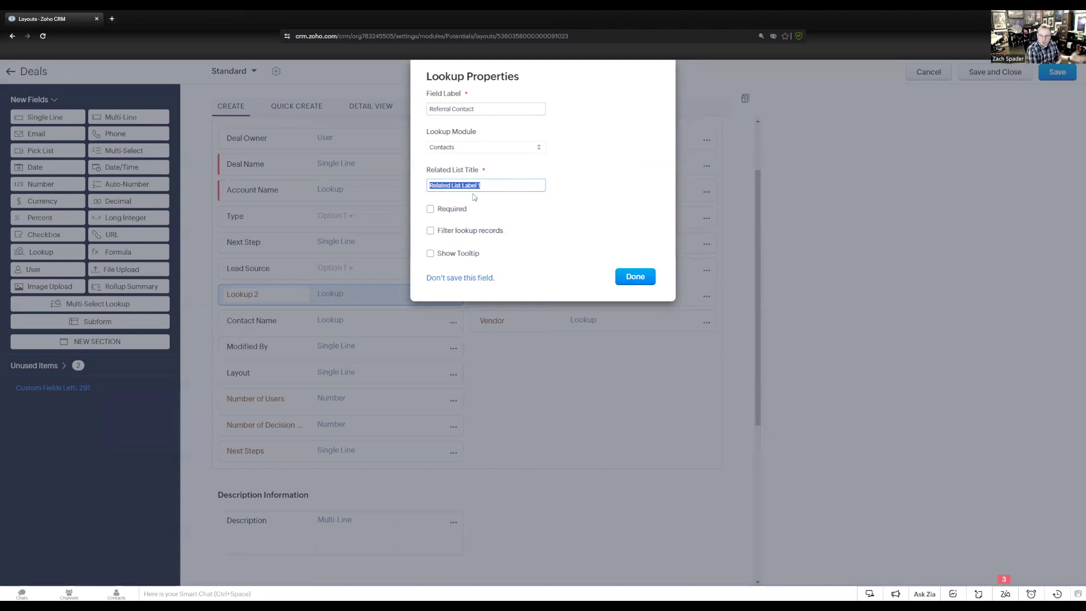
pyautogui.write('Re')
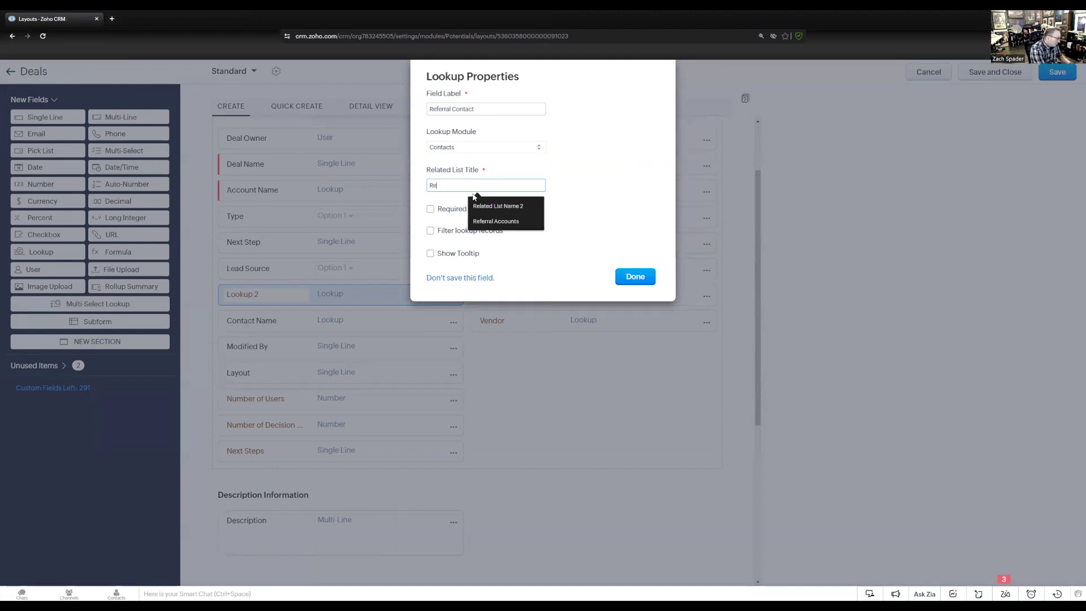
pyautogui.write('ferral Deals')
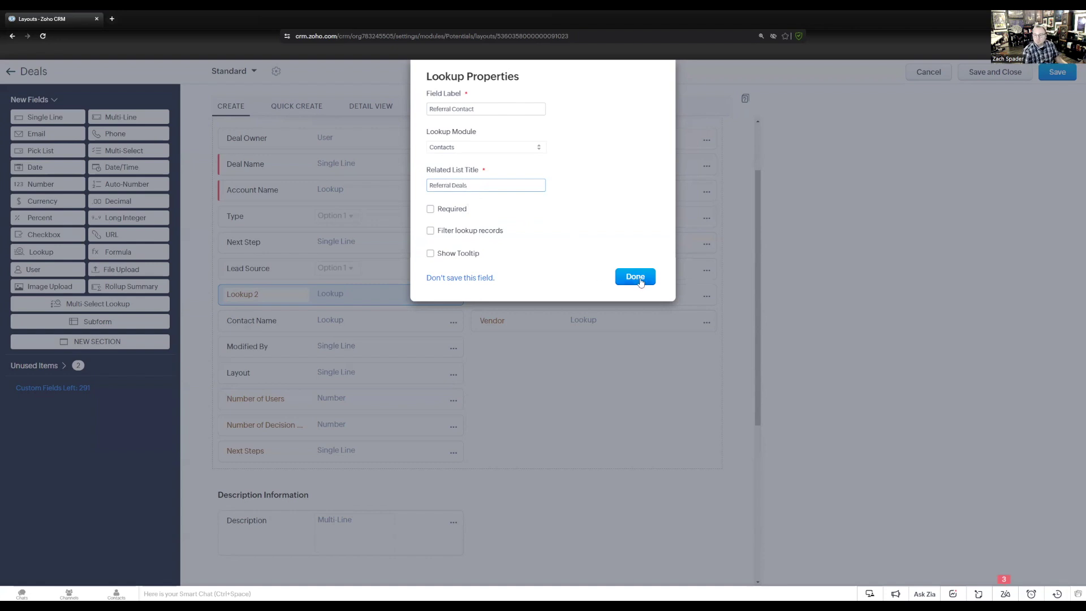
pyautogui.click(641, 281)
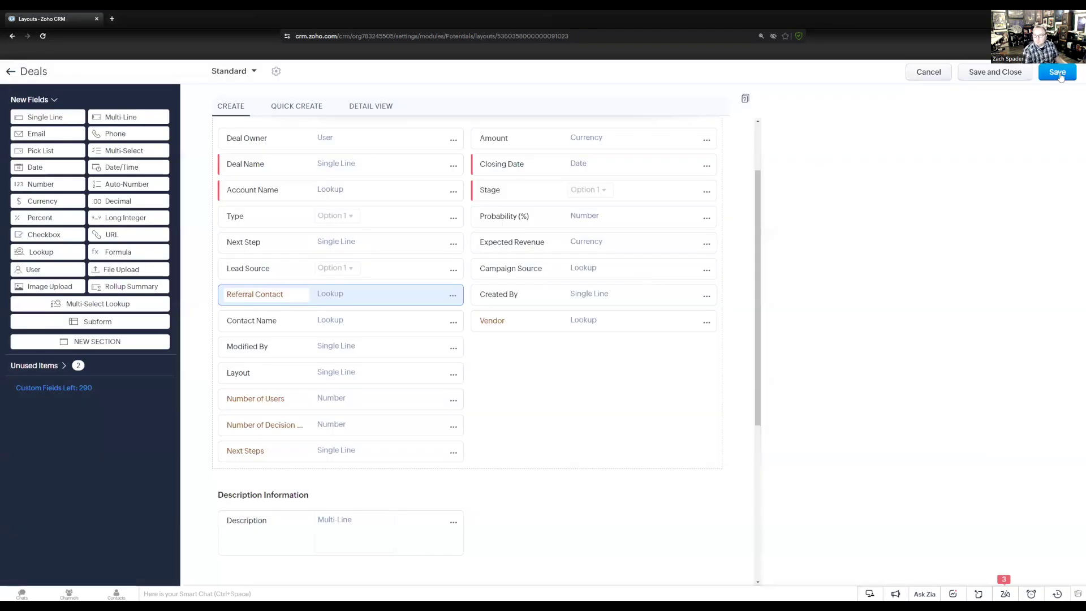
pyautogui.click(1056, 78)
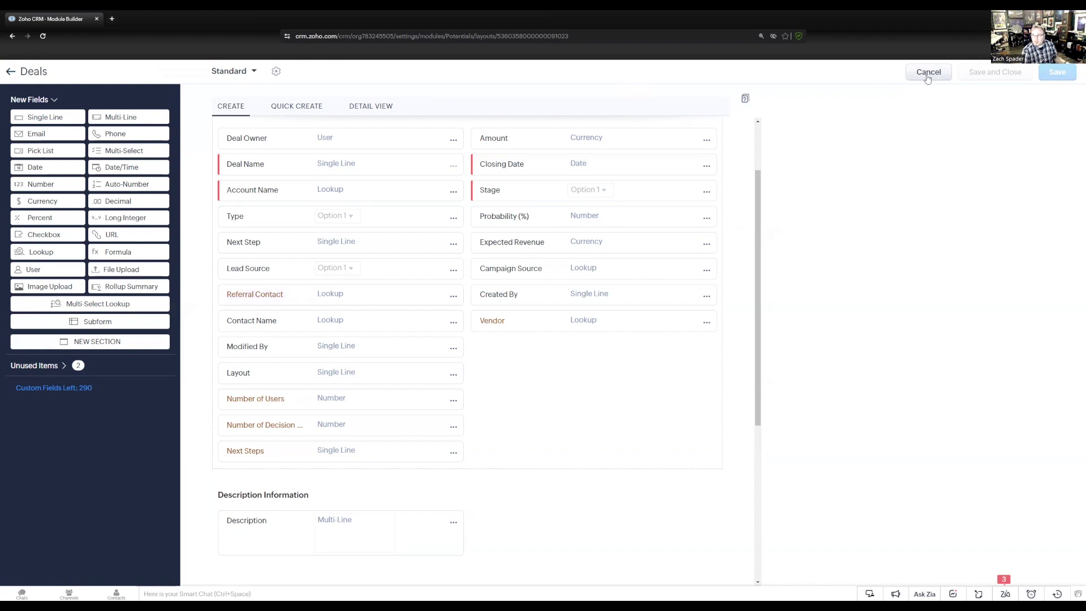
pyautogui.click(11, 70)
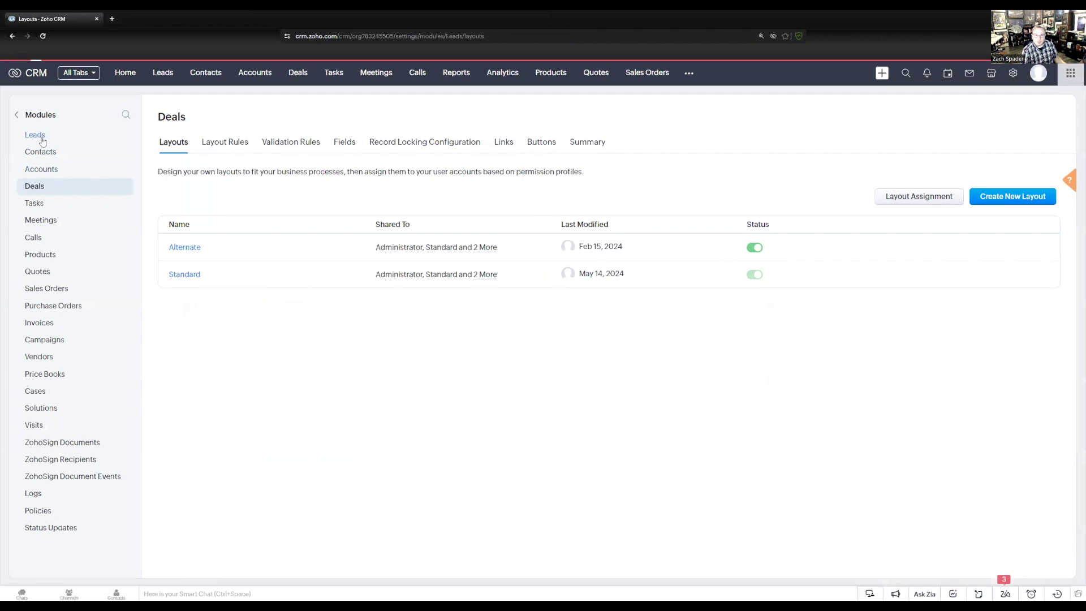
# Step: Open the lead conversion mapping for the Leads module's Standard layout and locate the Referral Contact field
pyautogui.click(35, 135)
pyautogui.click(208, 276)
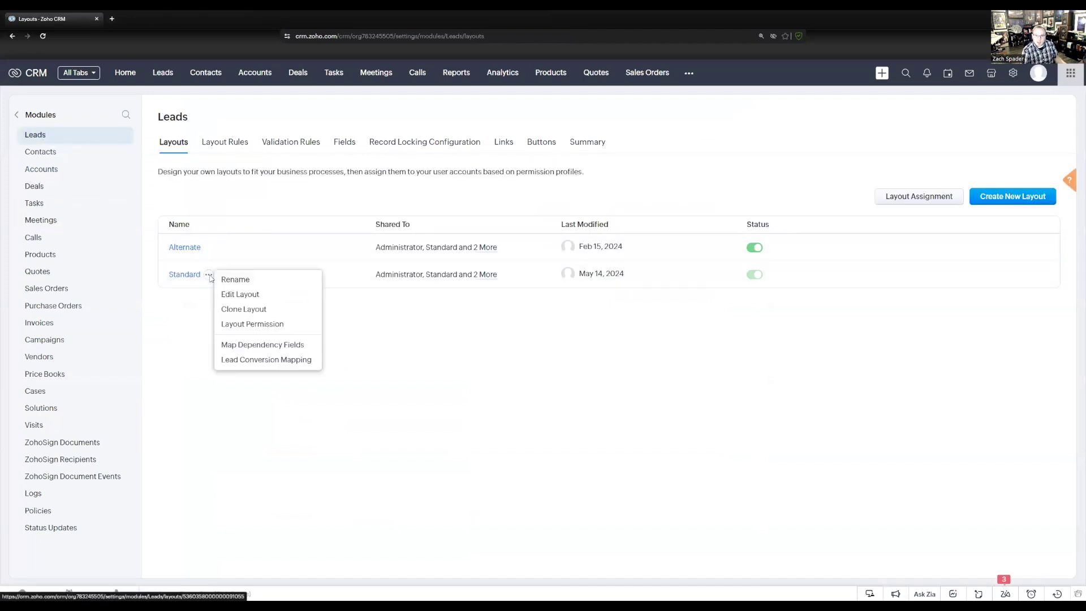
pyautogui.click(246, 362)
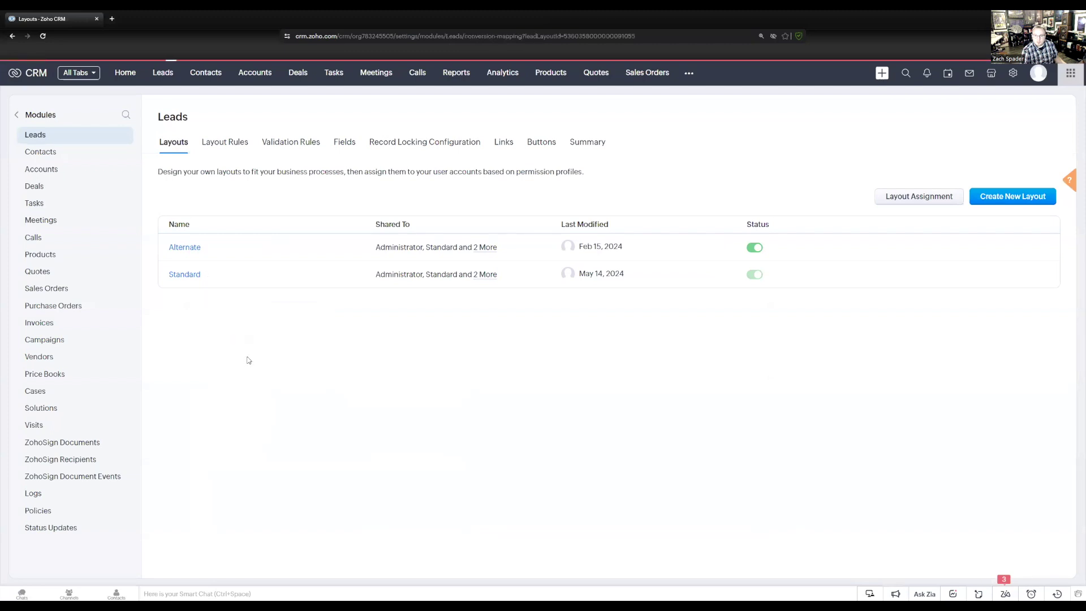
pyautogui.scroll(-5, 339, 349)
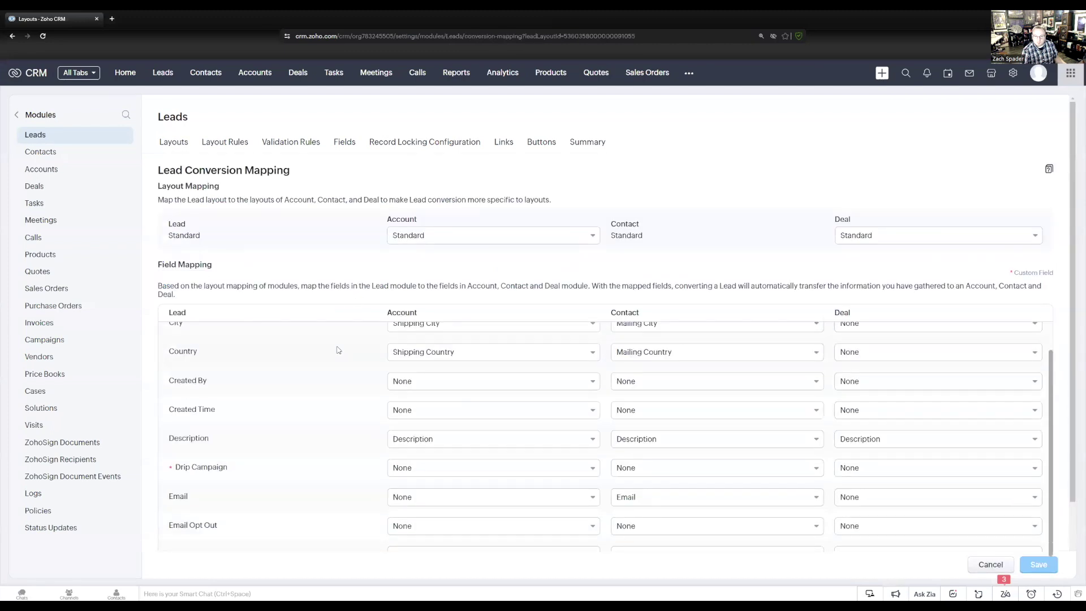
pyautogui.scroll(-5, 339, 350)
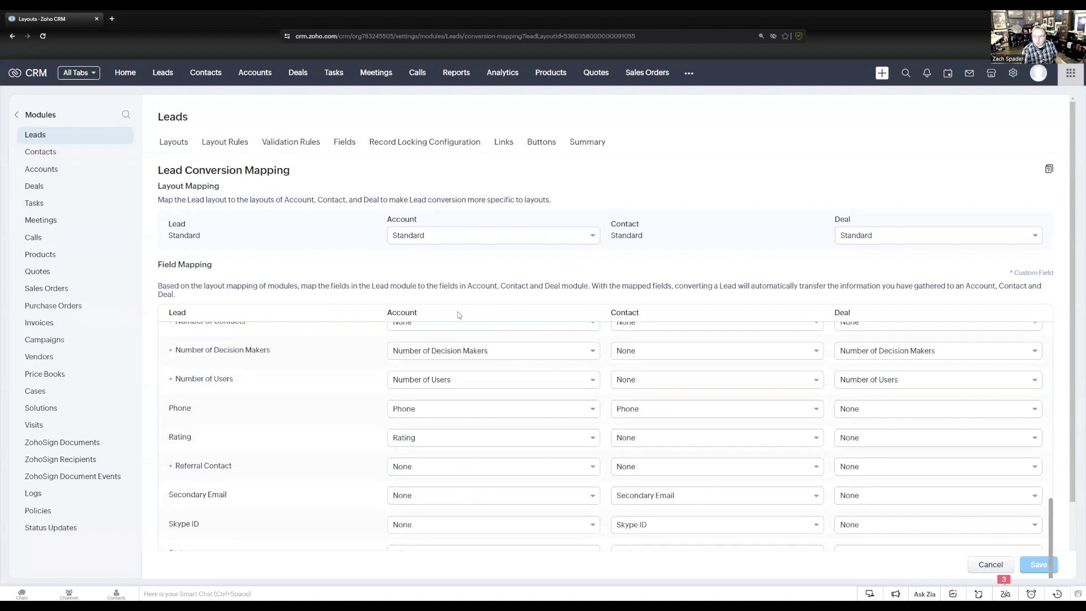
# Step: Map the lead's Referral Contact field to Referral Contact in both Account and Deal, then save the conversion mapping
pyautogui.click(437, 471)
pyautogui.click(433, 503)
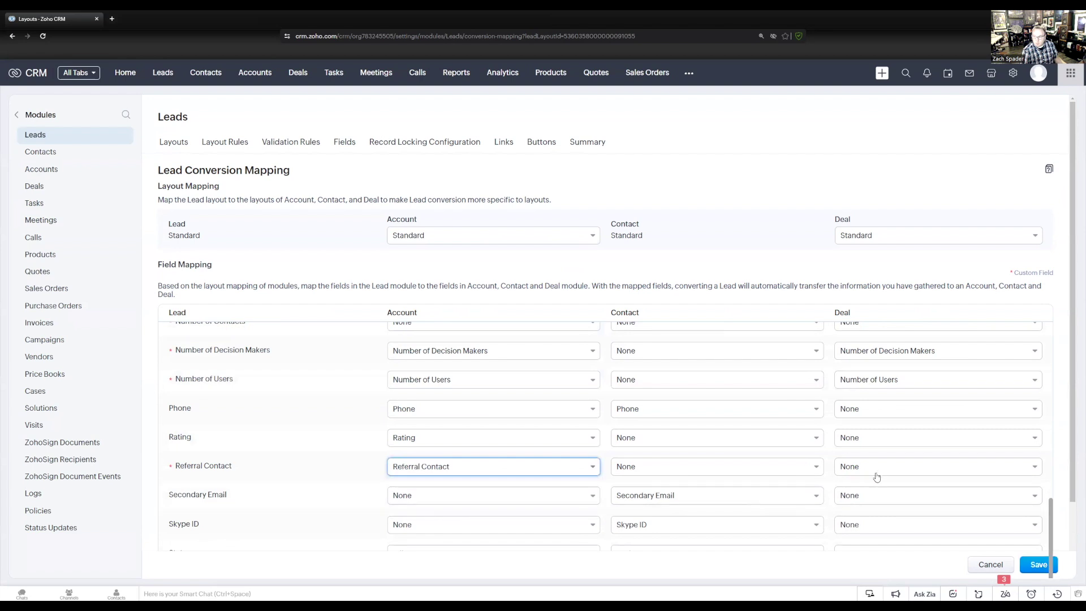
pyautogui.click(877, 477)
pyautogui.click(880, 504)
pyautogui.click(1039, 565)
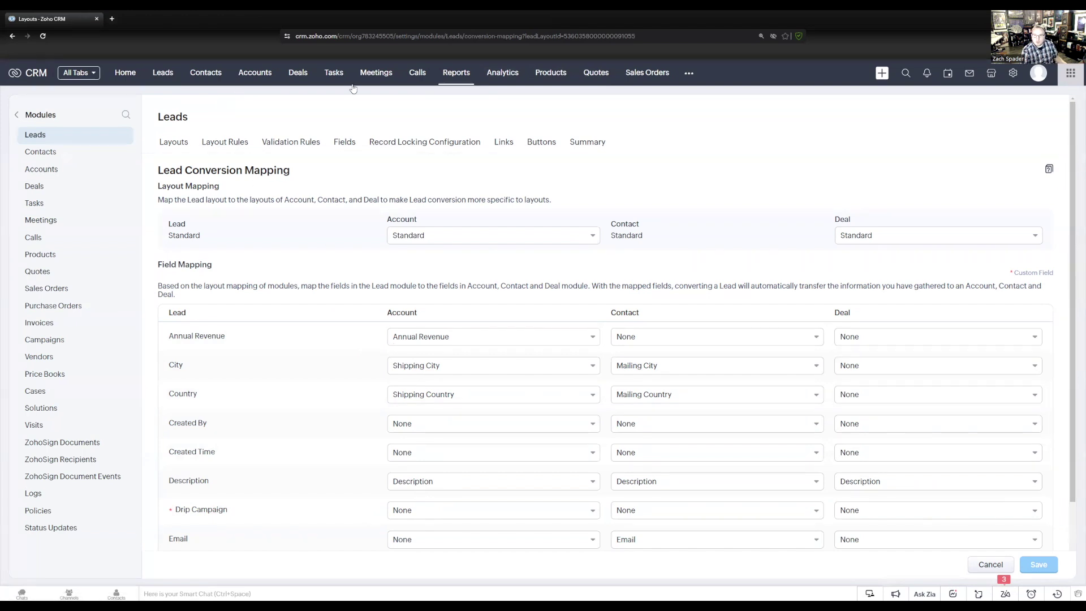
# Step: Open the first lead with the Customer Referral source and review its Lead Source and Referral Contact
pyautogui.click(164, 74)
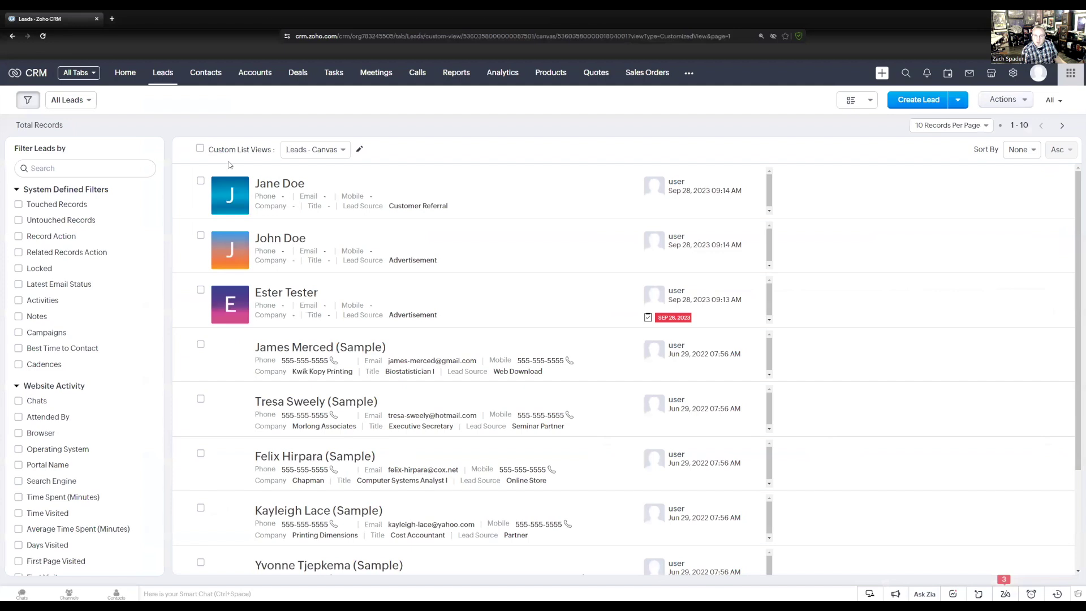
pyautogui.click(275, 185)
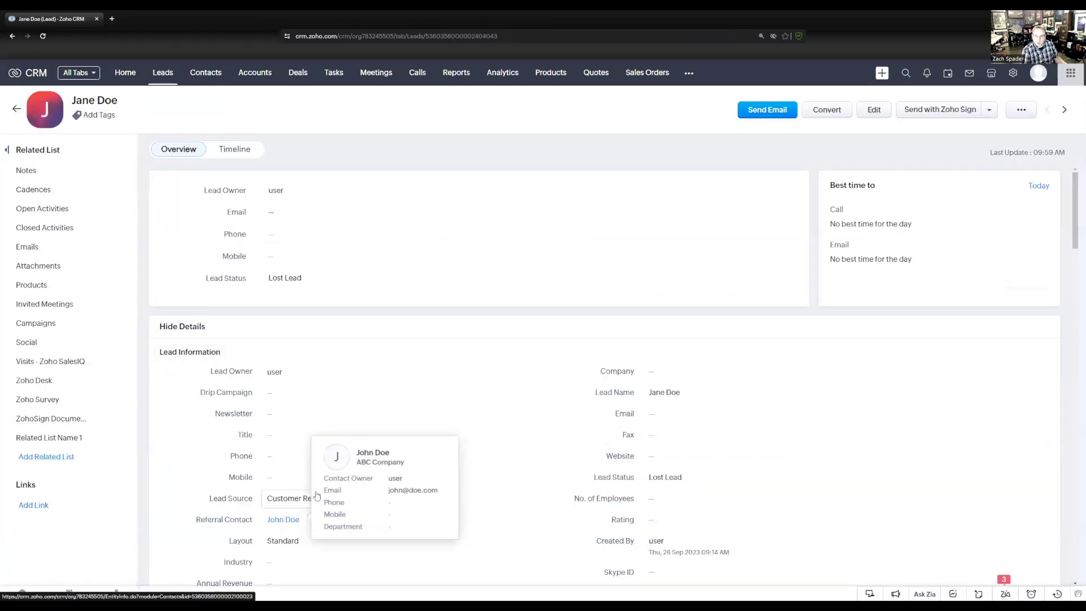
pyautogui.scroll(-2, 593, 177)
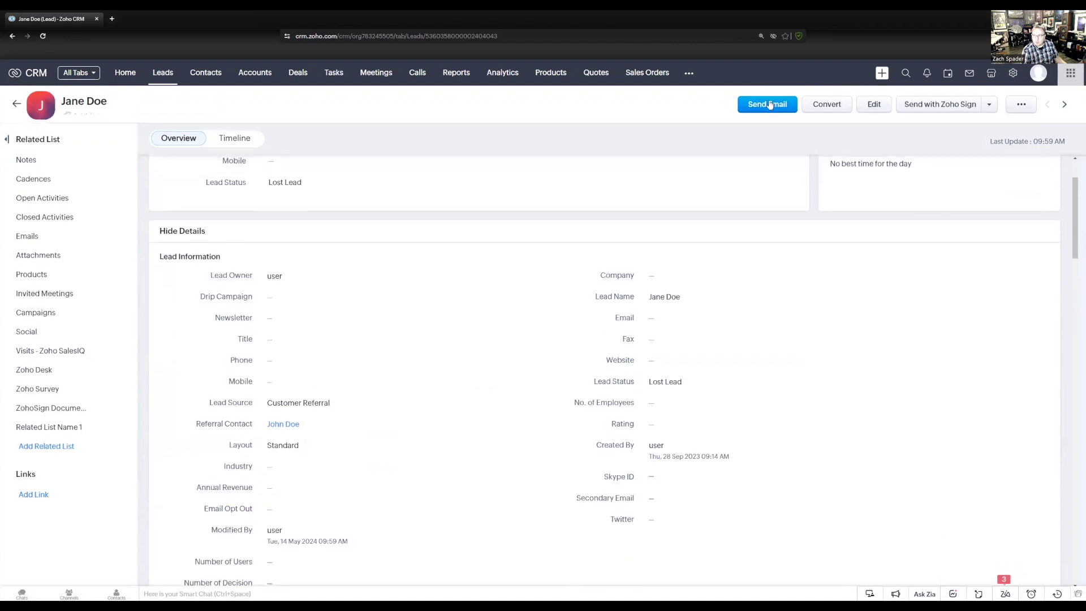
pyautogui.click(827, 107)
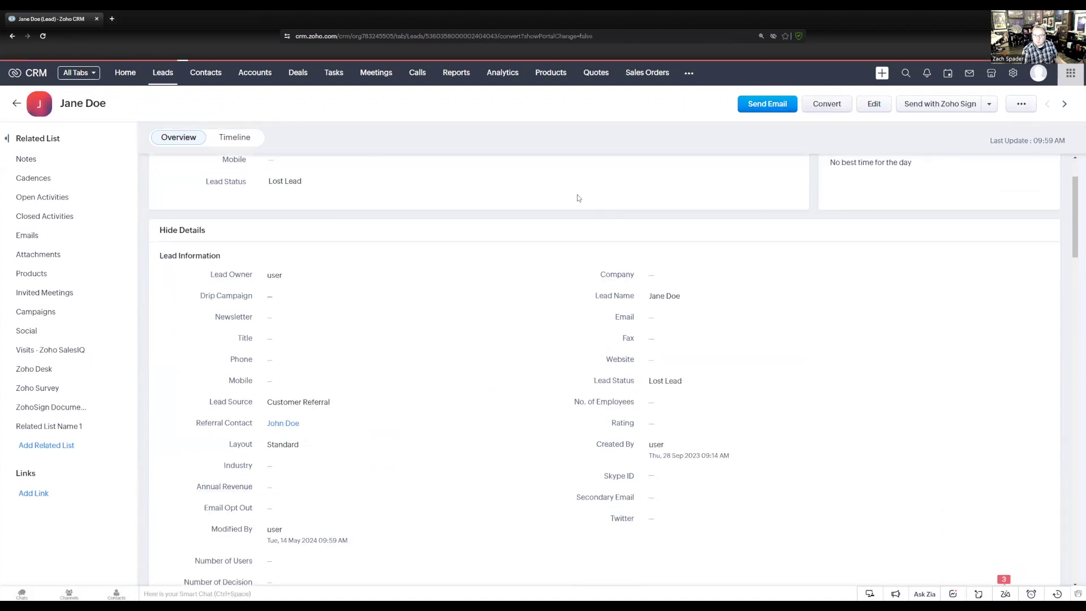
pyautogui.click(20, 166)
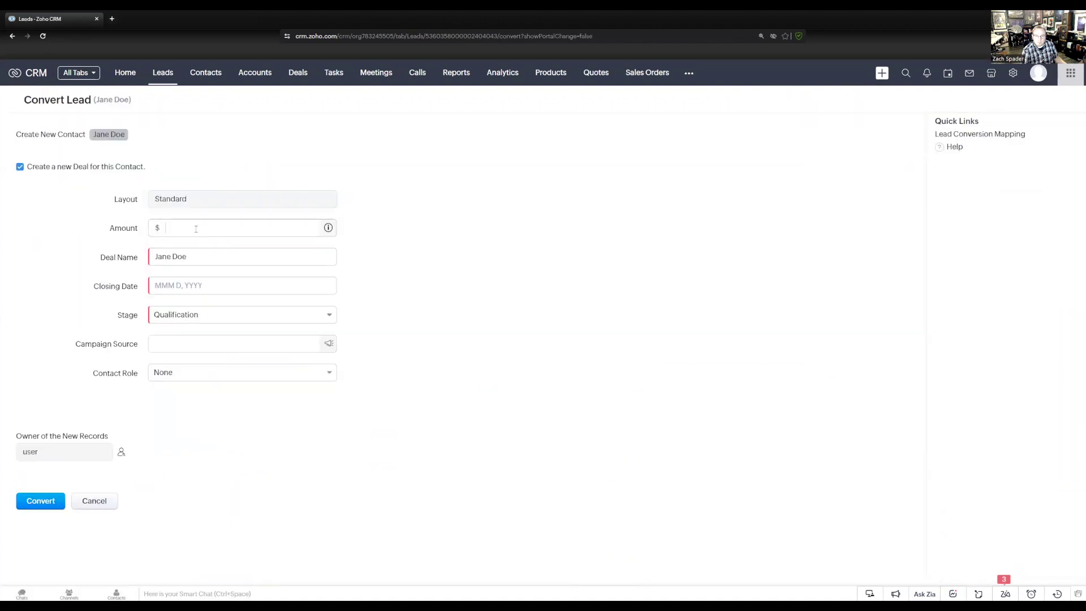
pyautogui.click(99, 506)
# Step: Set the lead's Company to Demo Company A and start converting the lead
pyautogui.click(673, 373)
pyautogui.write('Demo Company A')
pyautogui.click(846, 372)
pyautogui.click(864, 109)
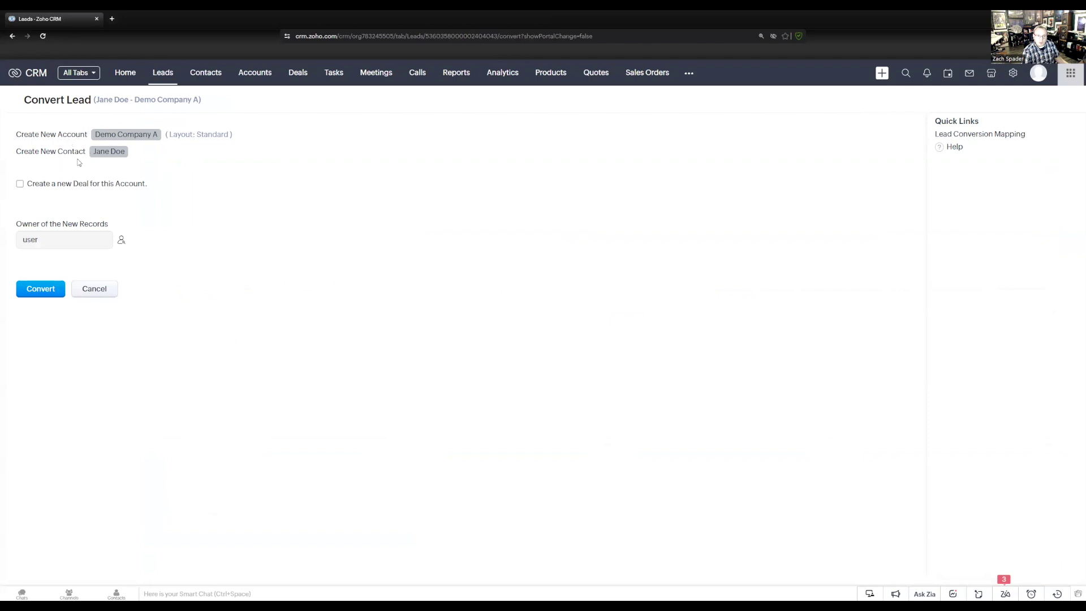
# Step: Include a new deal for the account with amount 100 and closing date May 17, 2024, then convert the lead
pyautogui.click(21, 184)
pyautogui.click(188, 245)
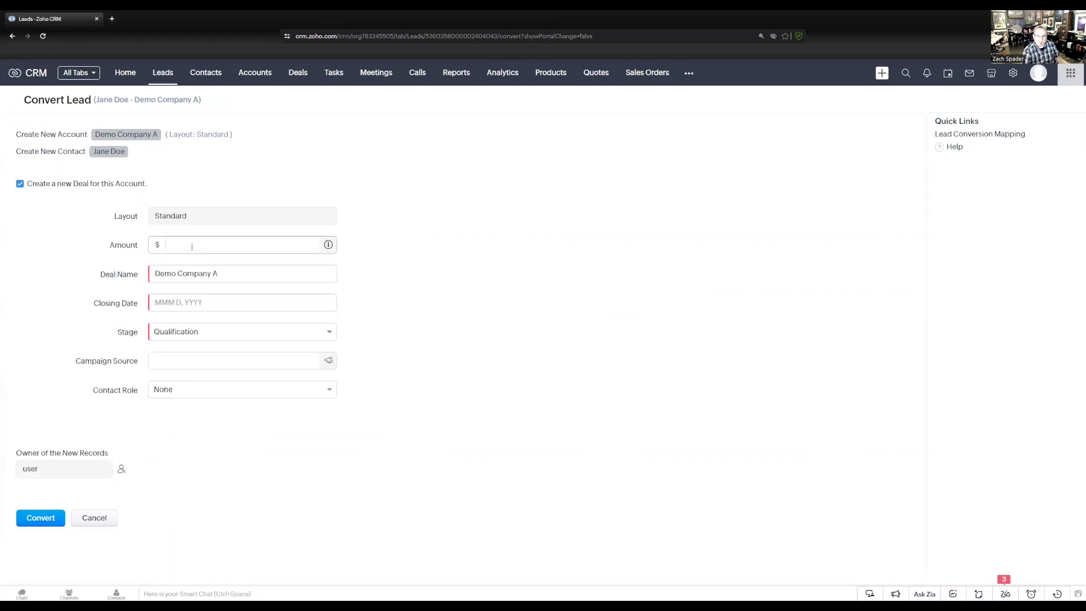
pyautogui.write('100')
pyautogui.click(226, 302)
pyautogui.click(179, 388)
pyautogui.click(41, 518)
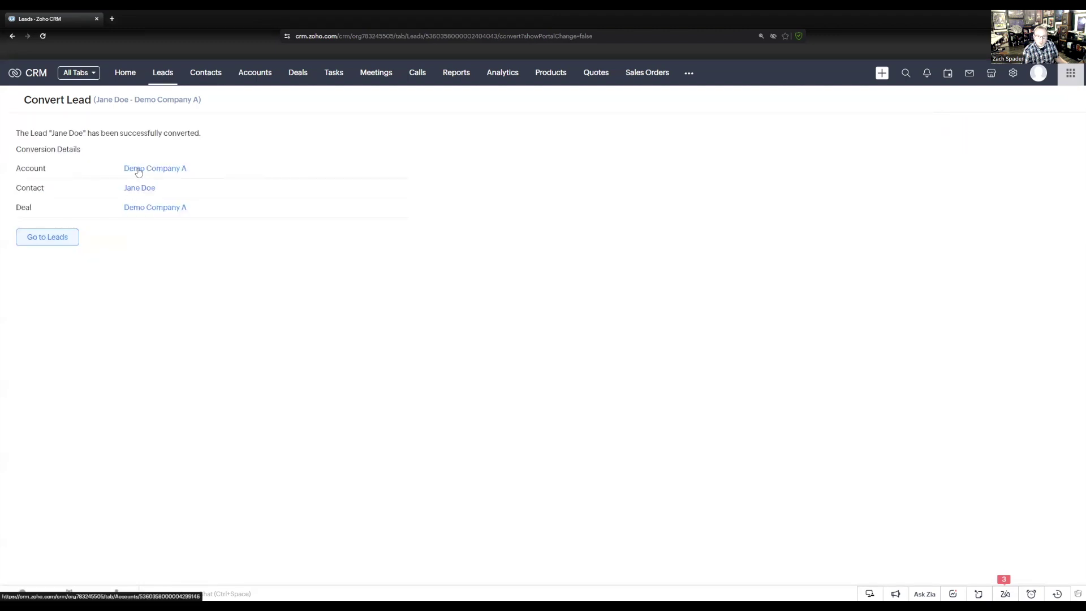
# Step: Open the converted account and deal in separate browser tabs, then examine the account's Referral Contact field
pyautogui.rightClick(138, 172)
pyautogui.click(170, 175)
pyautogui.rightClick(145, 210)
pyautogui.click(170, 215)
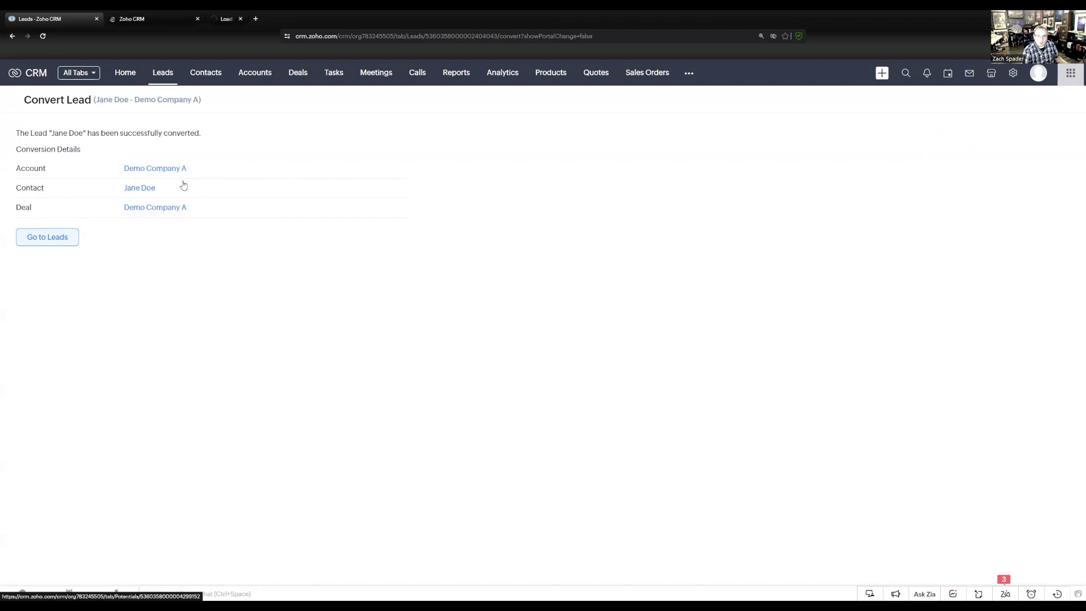
pyautogui.click(151, 22)
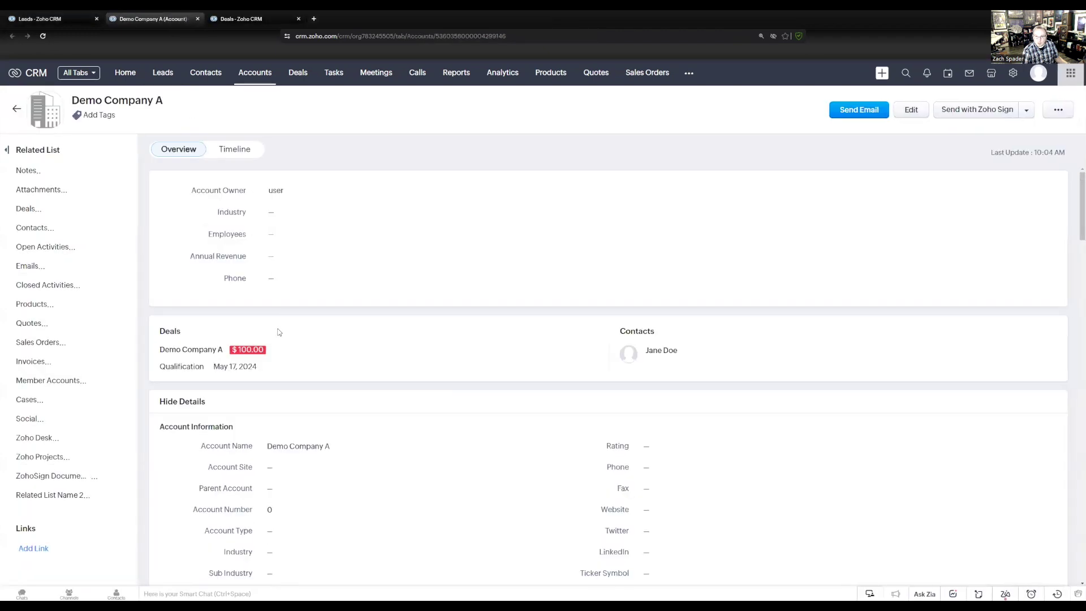
pyautogui.scroll(-6, 393, 427)
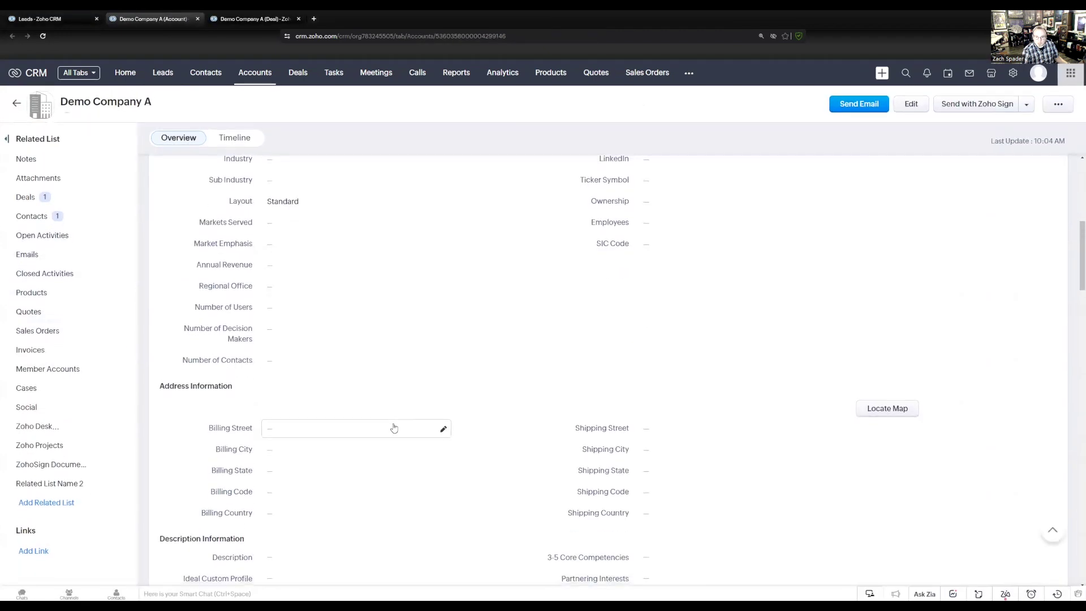
pyautogui.scroll(-5, 393, 428)
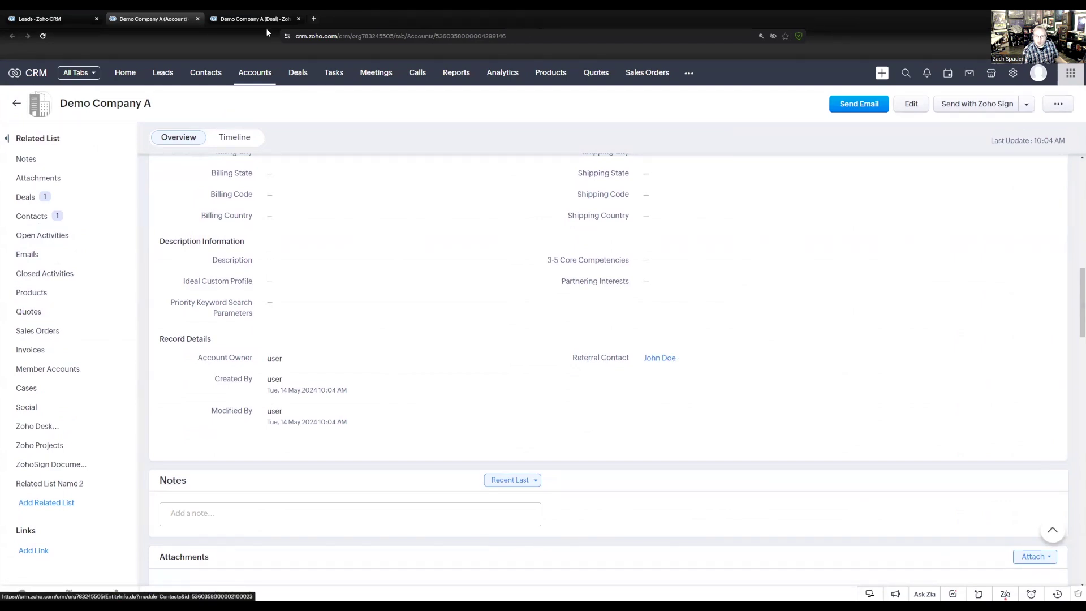
# Step: Check the Referral Contact on the Demo Company A deal, then open that contact and view its referral related lists
pyautogui.click(252, 19)
pyautogui.scroll(-1, 375, 293)
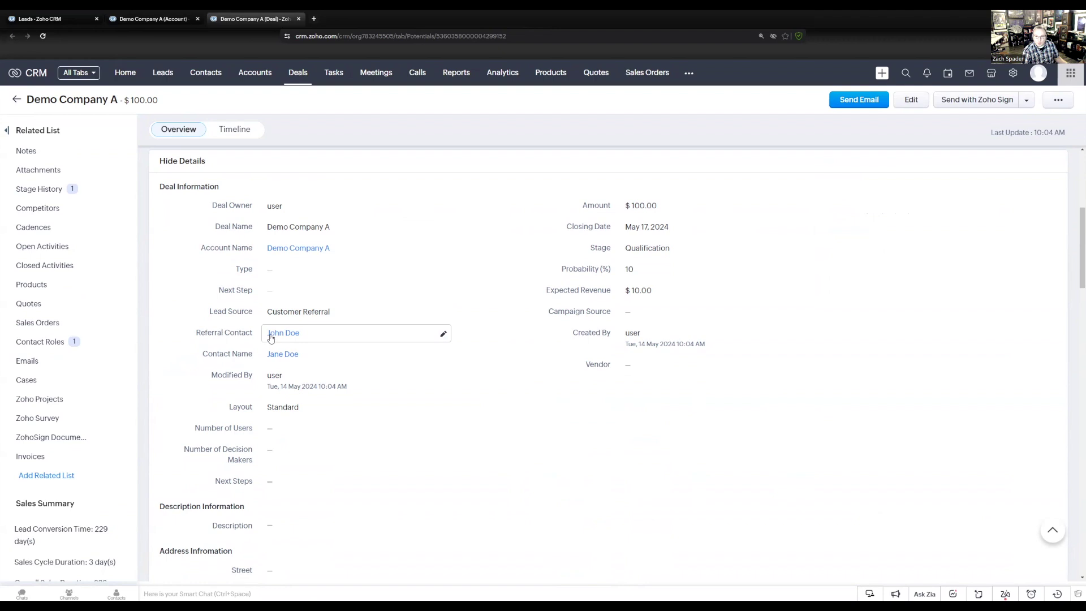
pyautogui.moveTo(278, 338)
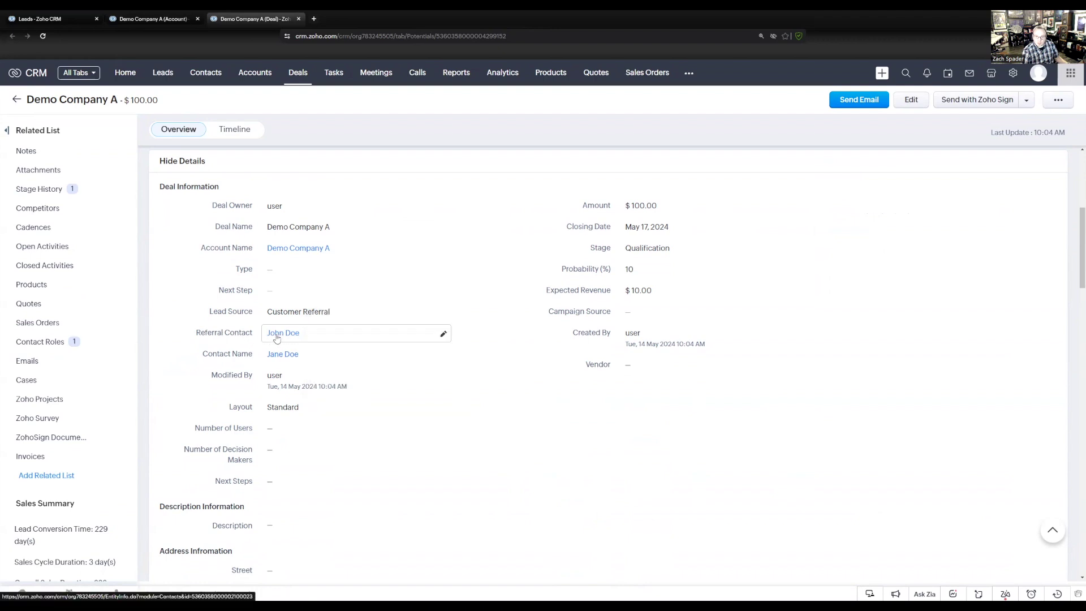
pyautogui.click(283, 334)
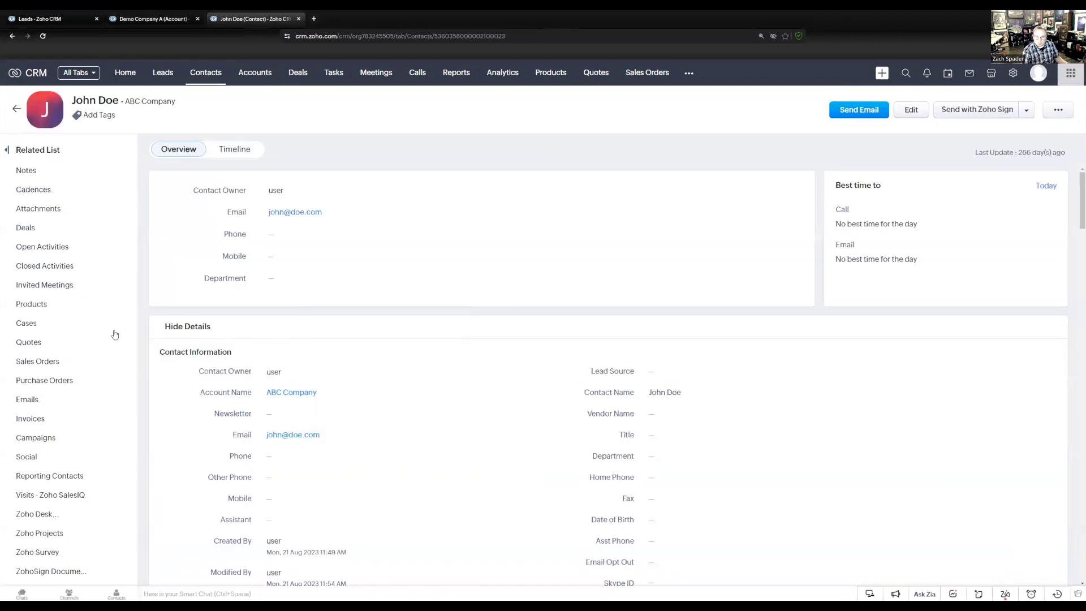
pyautogui.scroll(-3, 114, 333)
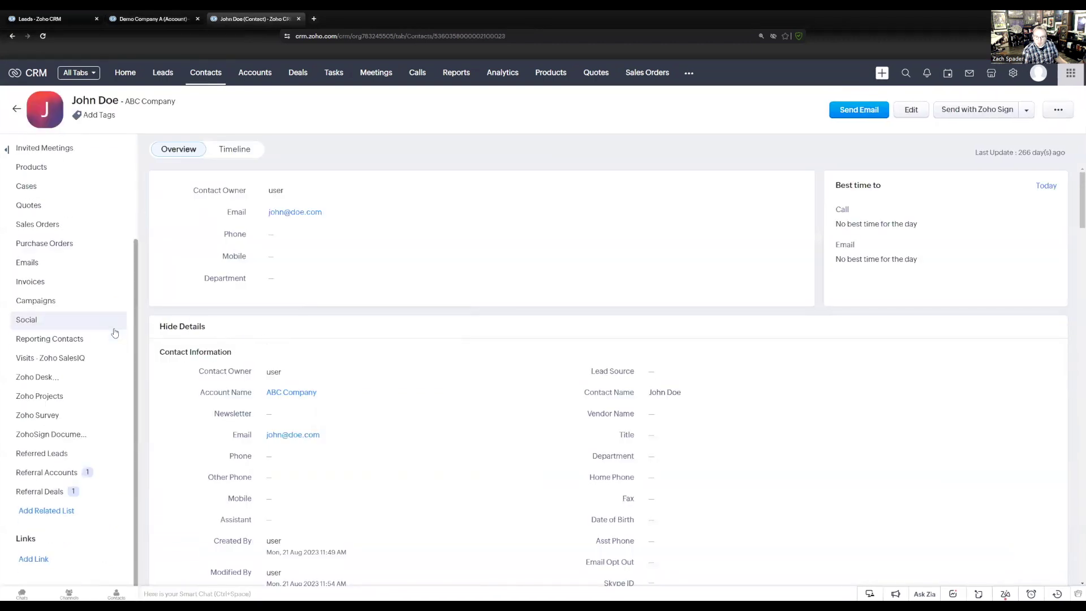
pyautogui.click(52, 458)
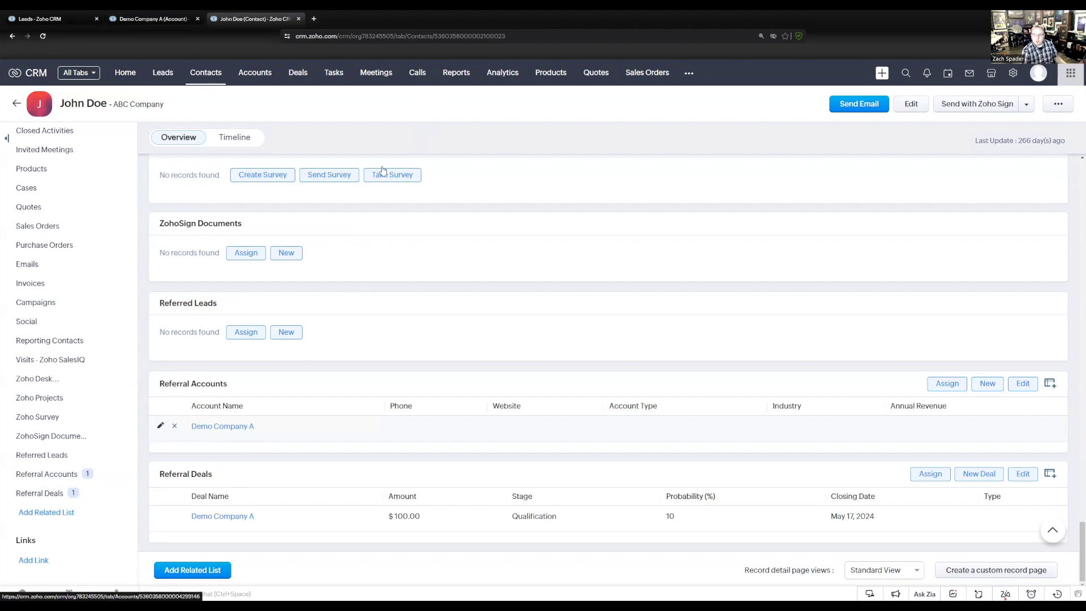
# Step: Start a new report with Deals as its primary module
pyautogui.click(457, 75)
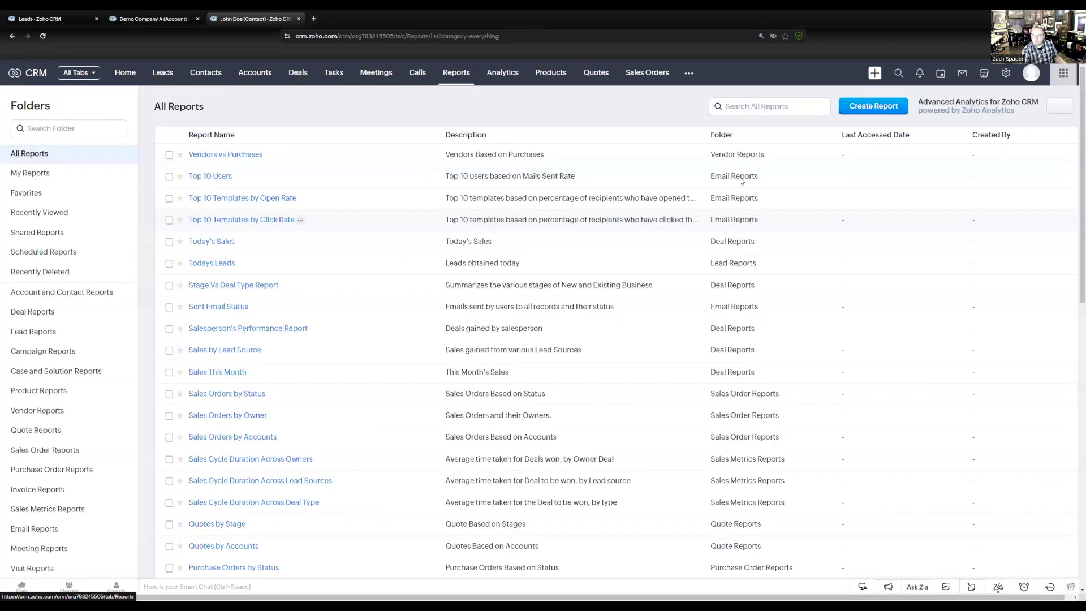
pyautogui.click(857, 107)
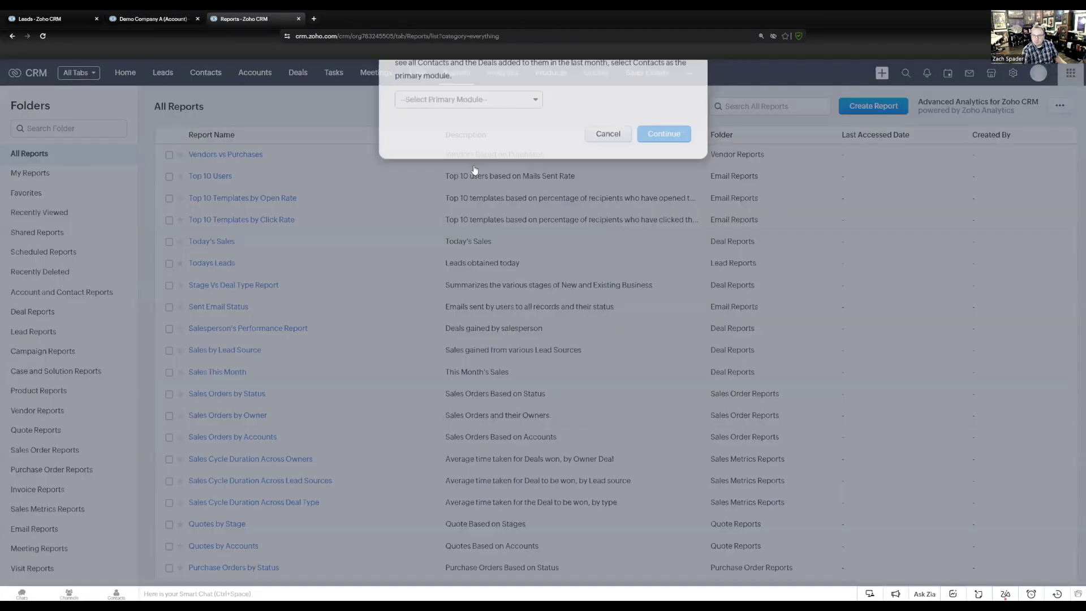
pyautogui.click(474, 171)
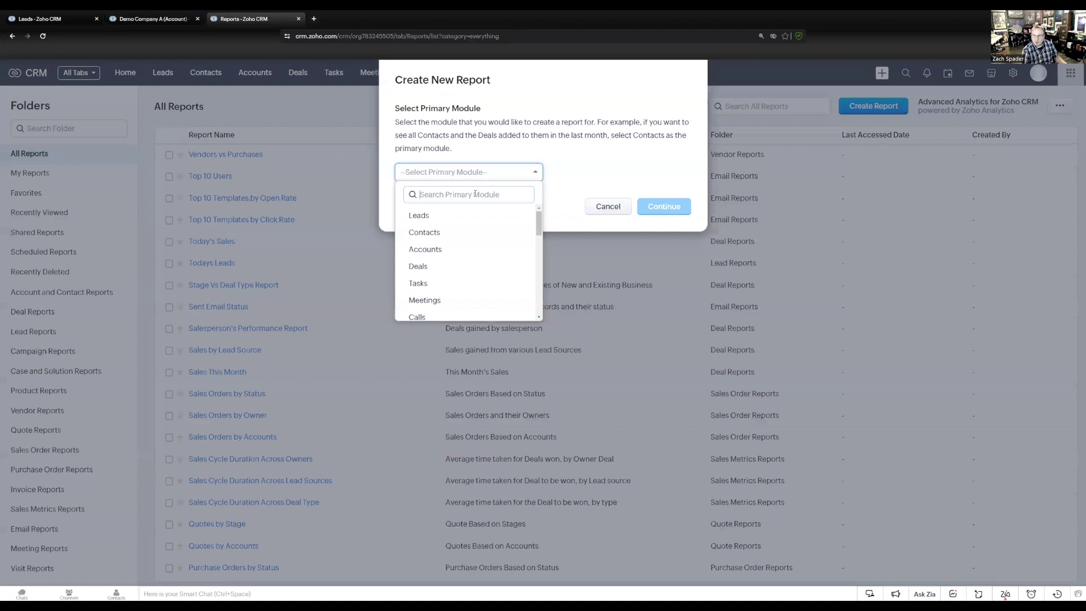
pyautogui.click(430, 267)
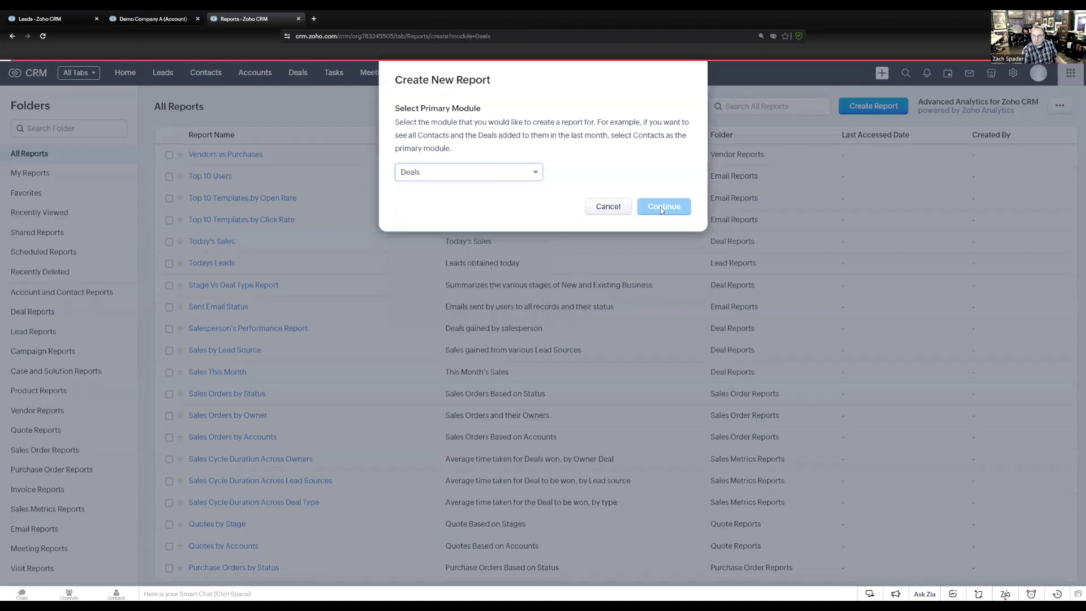
pyautogui.click(661, 207)
pyautogui.click(459, 186)
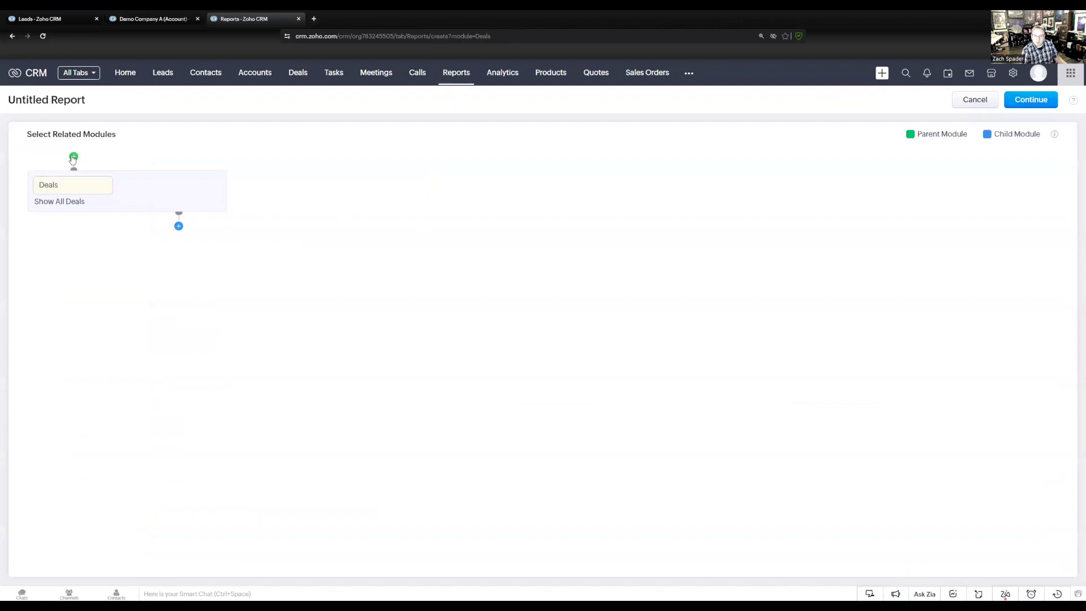
# Step: Add Contacts (Referral Contact) as the parent module of Deals, then remove the City and Campaign Source columns from the report
pyautogui.click(73, 157)
pyautogui.click(85, 190)
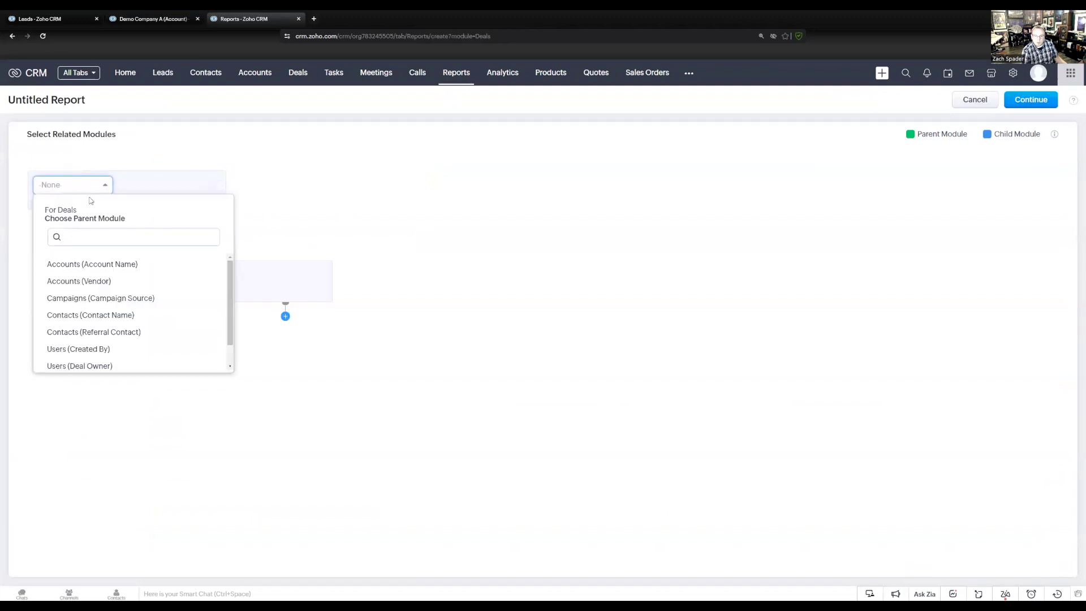
pyautogui.click(98, 333)
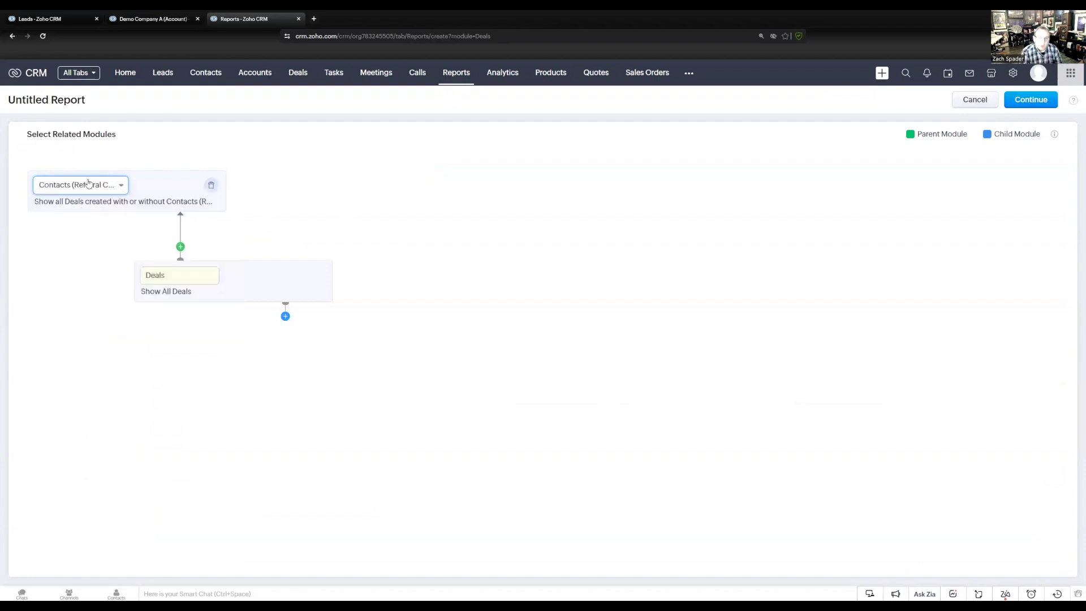
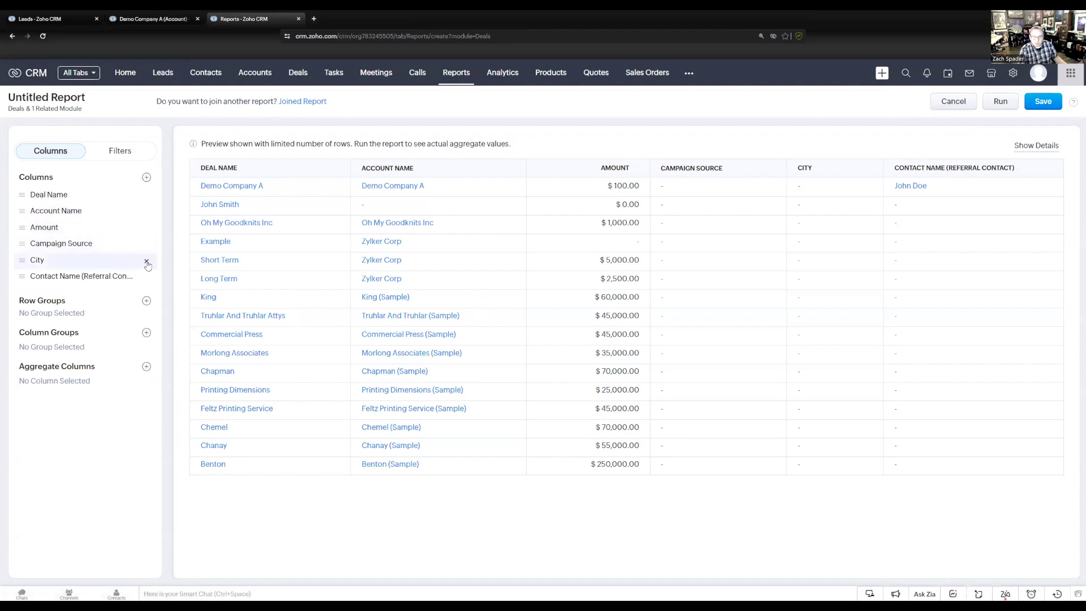
pyautogui.click(147, 262)
pyautogui.click(147, 245)
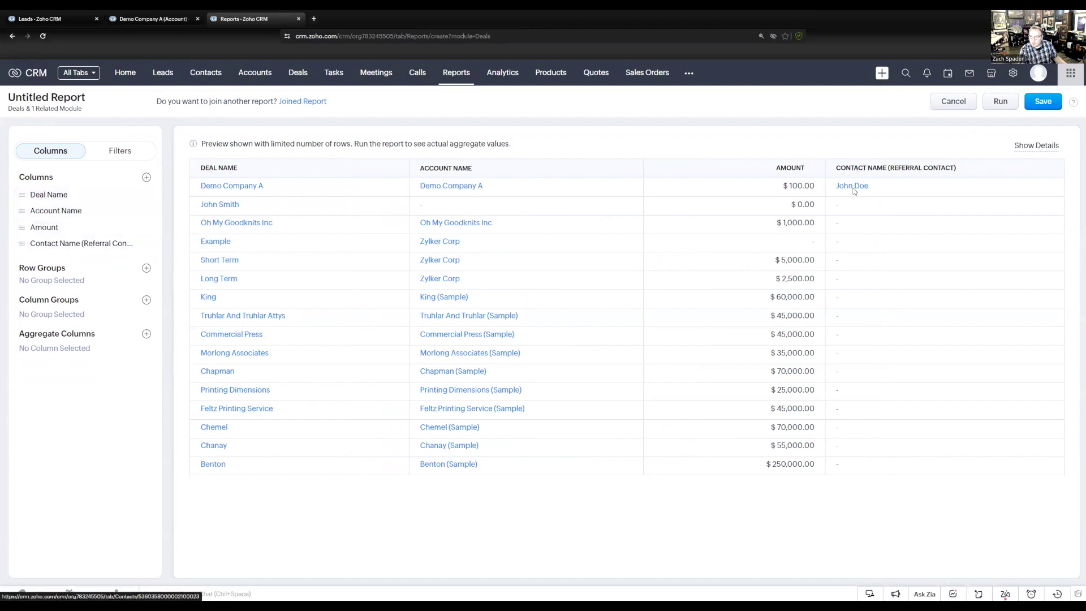
# Step: Add an advanced filter to the report requiring that Contact Name (Referral Contact) is not empty
pyautogui.click(120, 152)
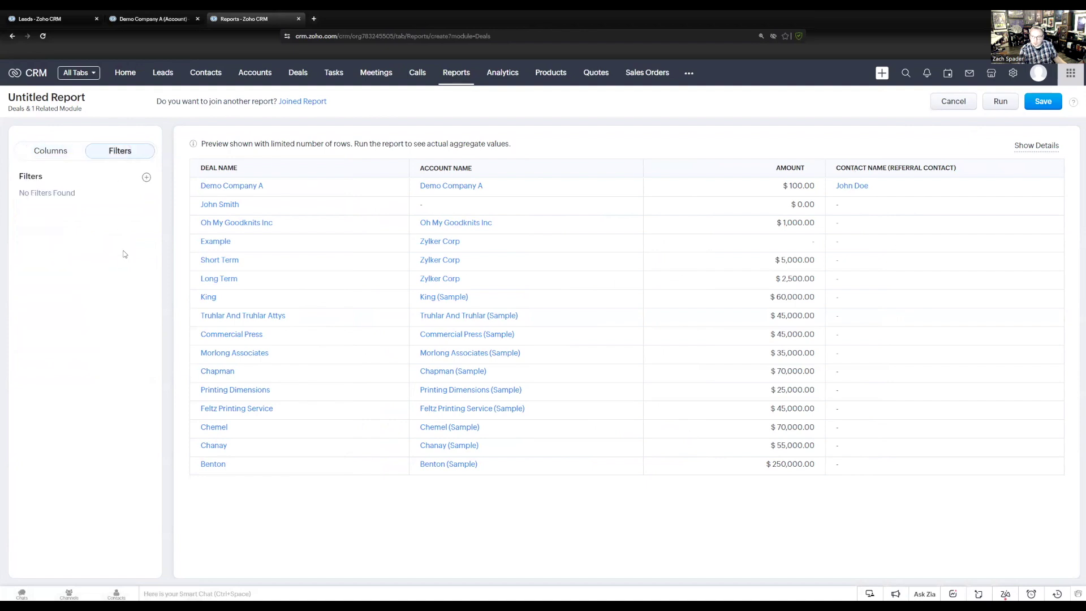
pyautogui.click(146, 178)
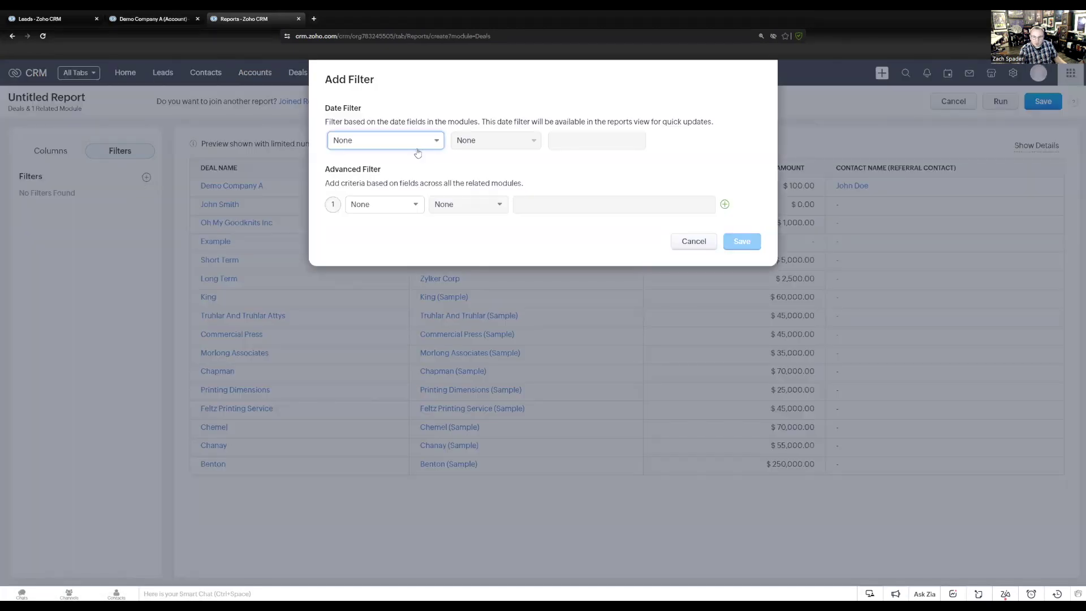
pyautogui.click(387, 209)
pyautogui.write('ref')
pyautogui.moveTo(498, 271)
pyautogui.mouseDown()
pyautogui.moveTo(498, 298)
pyautogui.moveTo(499, 271)
pyautogui.mouseUp()
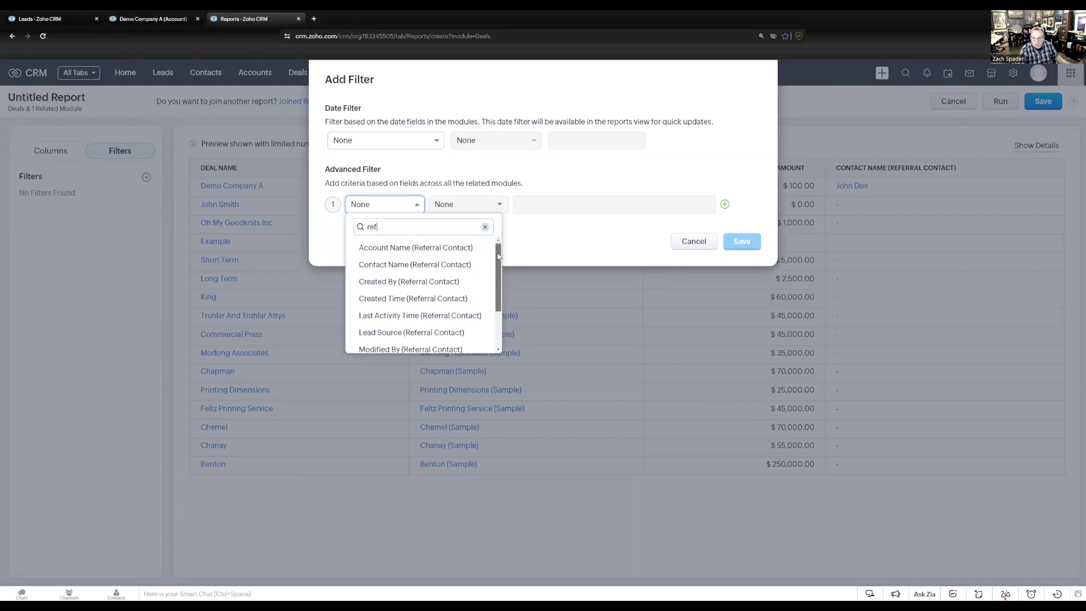
pyautogui.click(426, 265)
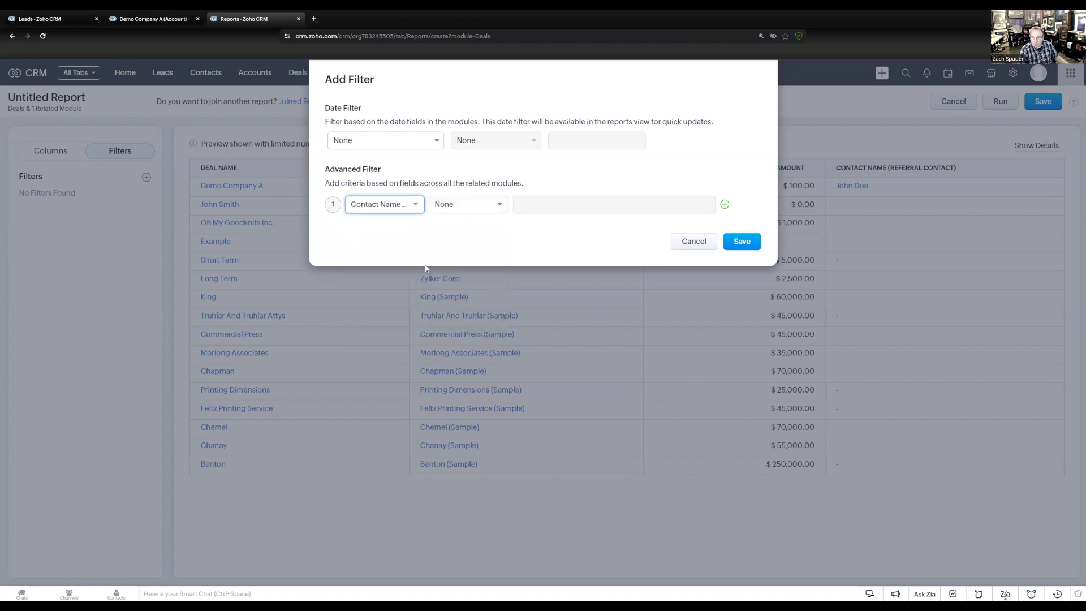
pyautogui.click(465, 206)
pyautogui.scroll(-2, 476, 288)
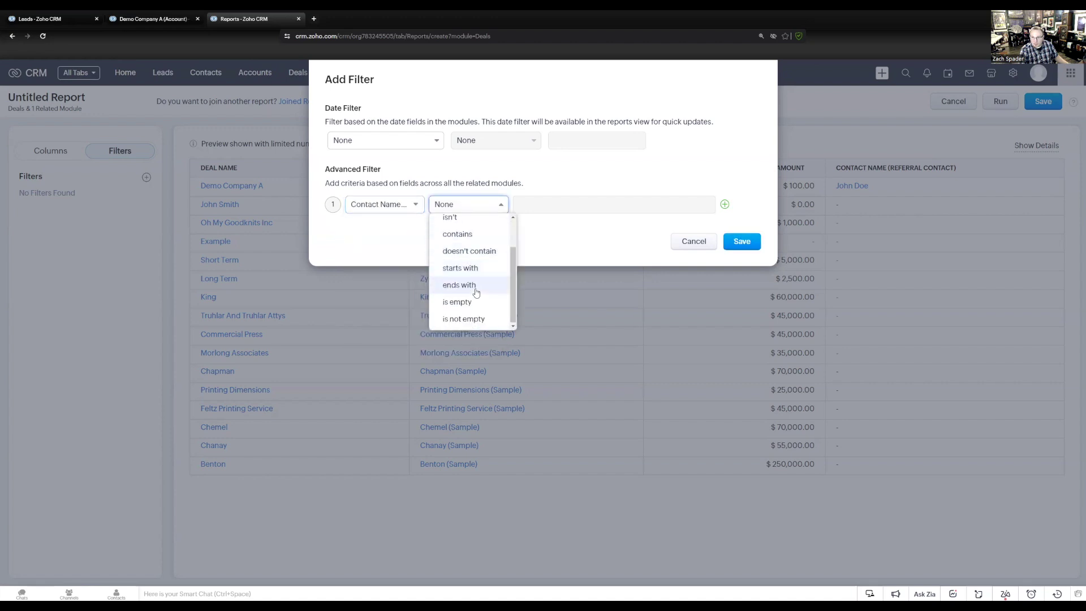
pyautogui.click(464, 321)
pyautogui.click(741, 242)
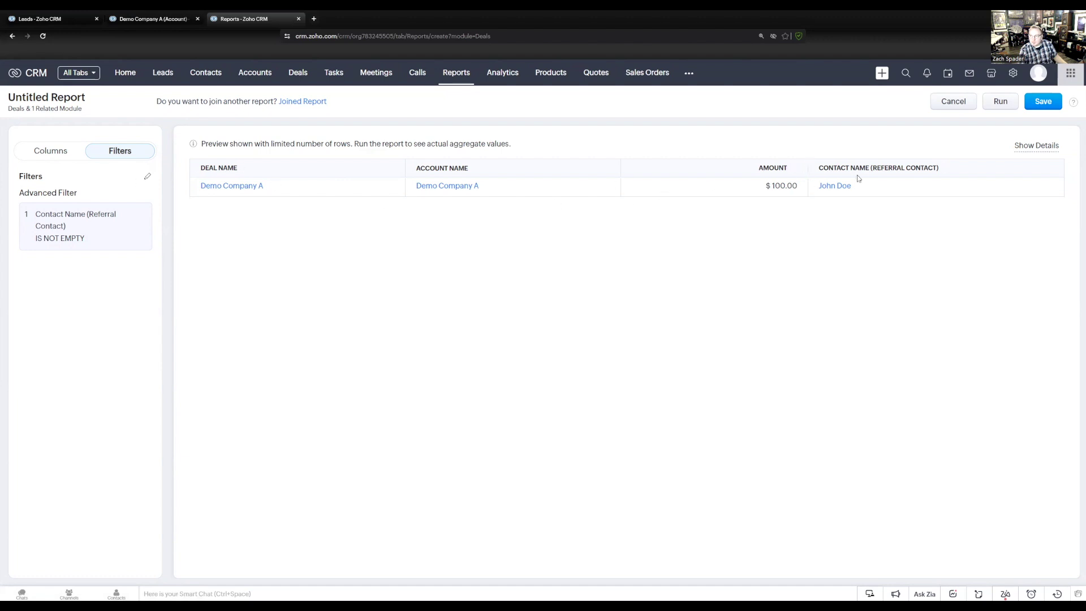
# Step: Remove the Contact Name (Referral Contact) column and group the report rows by the referral contact's Contact Name instead
pyautogui.click(50, 153)
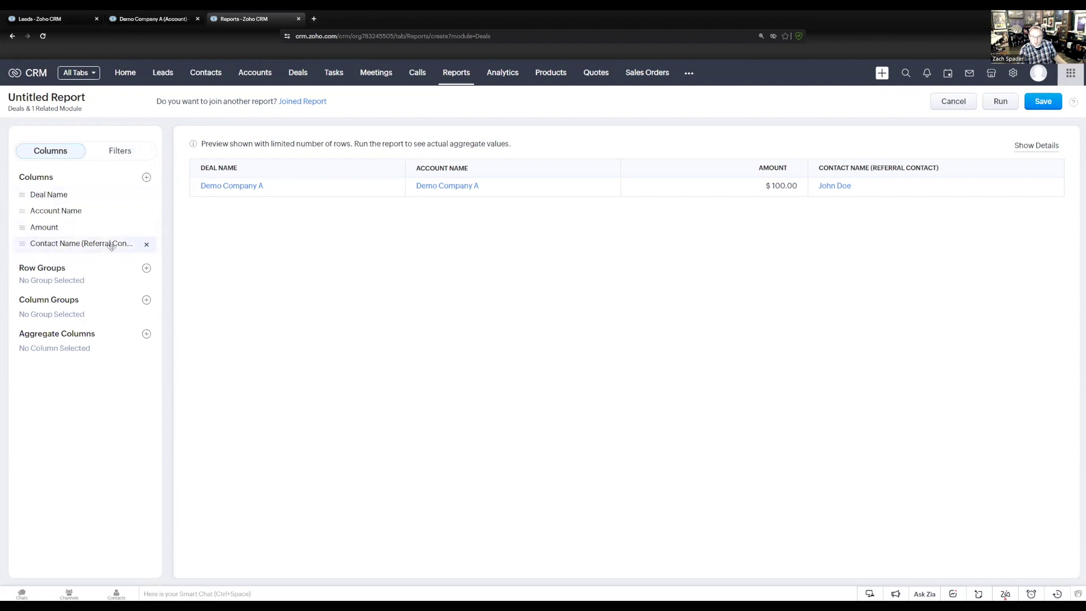
pyautogui.click(145, 243)
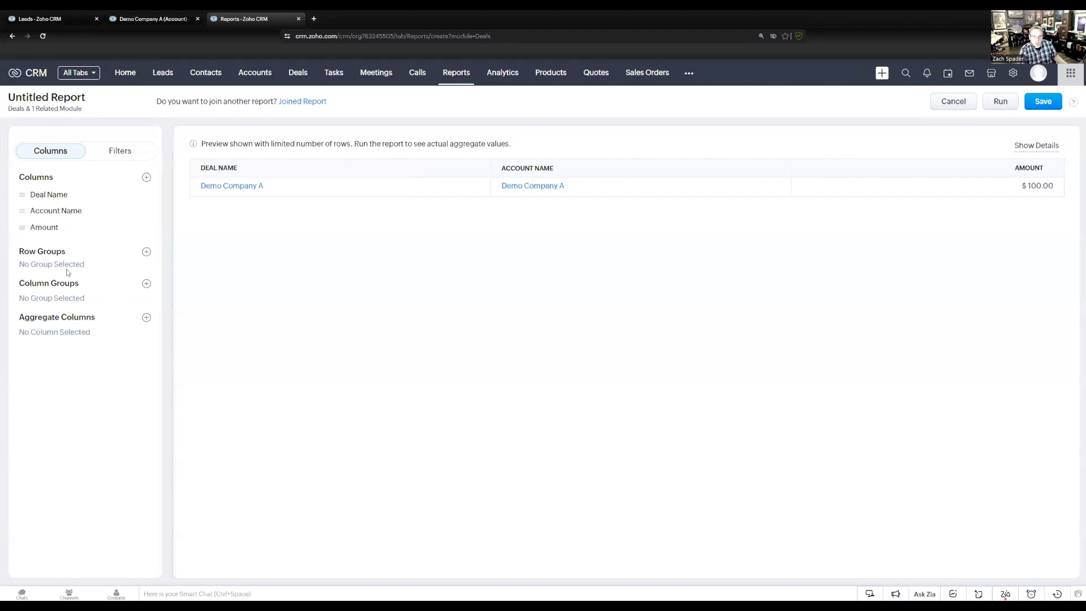
pyautogui.click(146, 251)
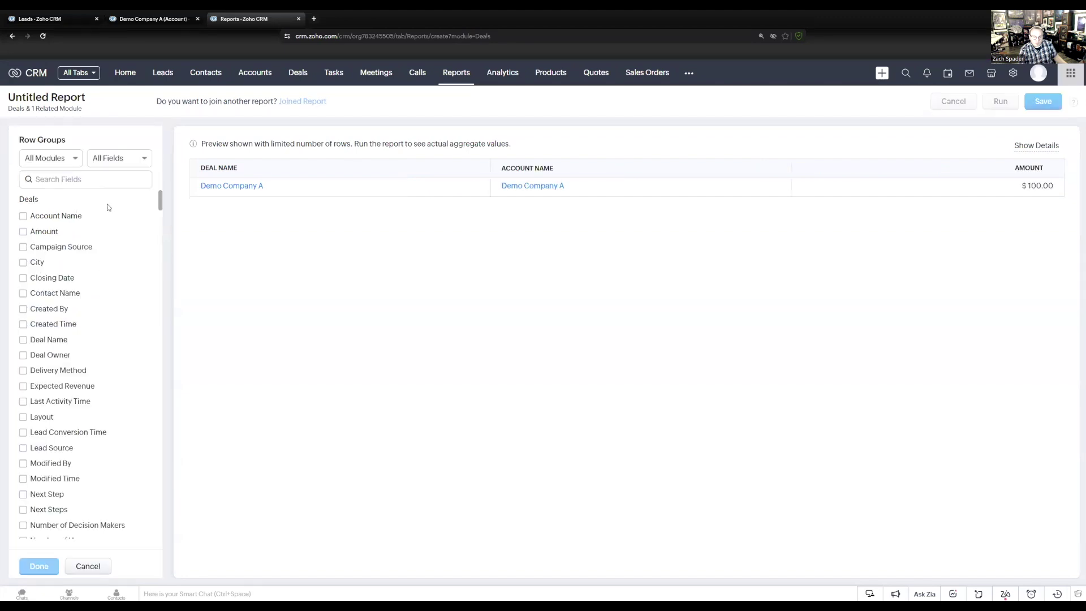
pyautogui.moveTo(161, 206); pyautogui.dragTo(160, 368)
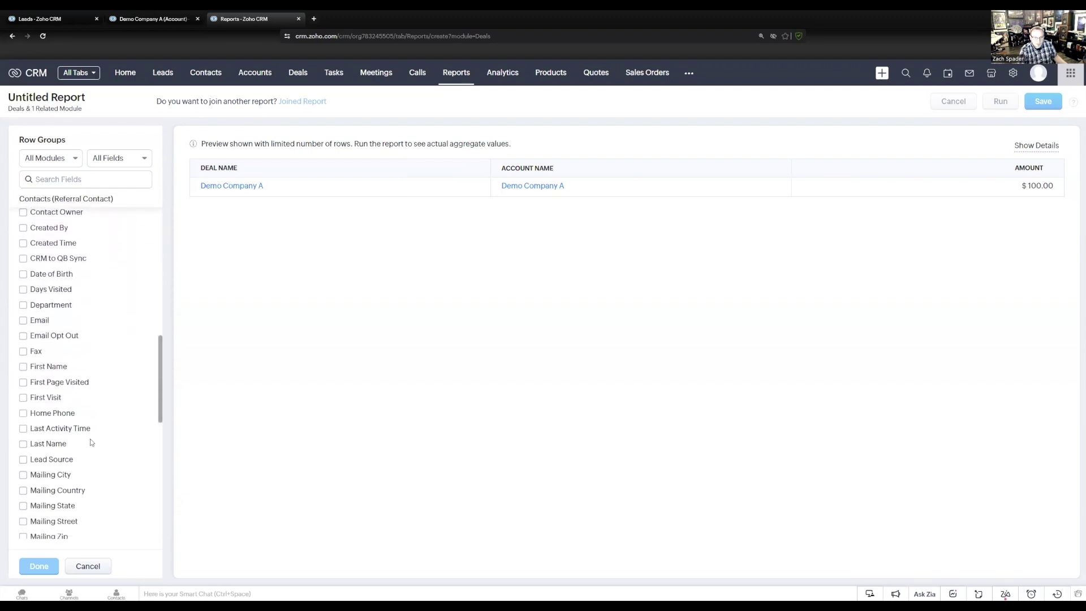
pyautogui.scroll(-5, 152, 458)
pyautogui.scroll(7, 151, 396)
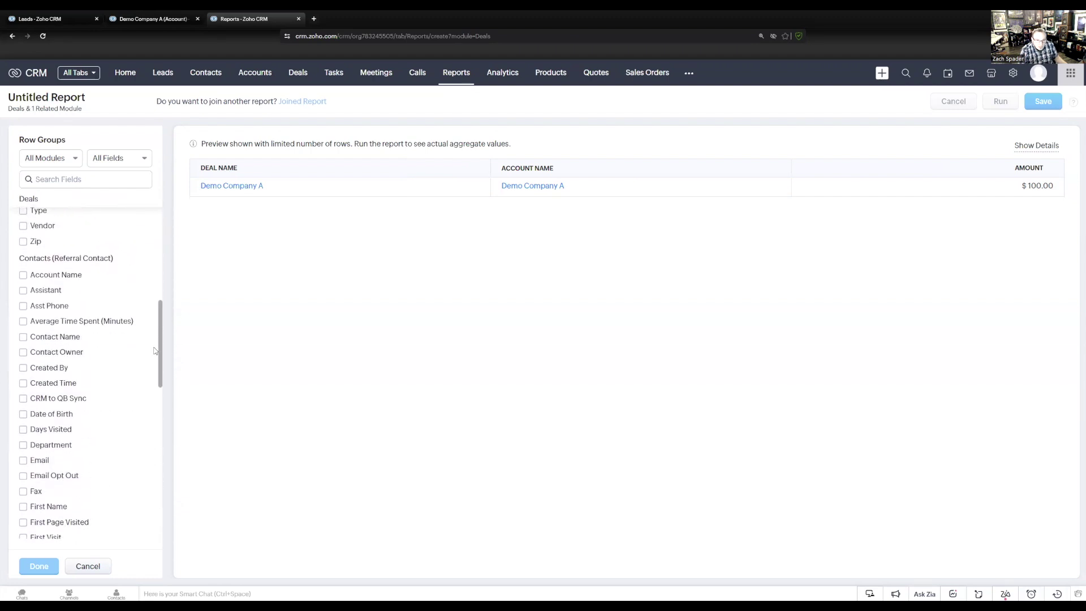
pyautogui.click(23, 342)
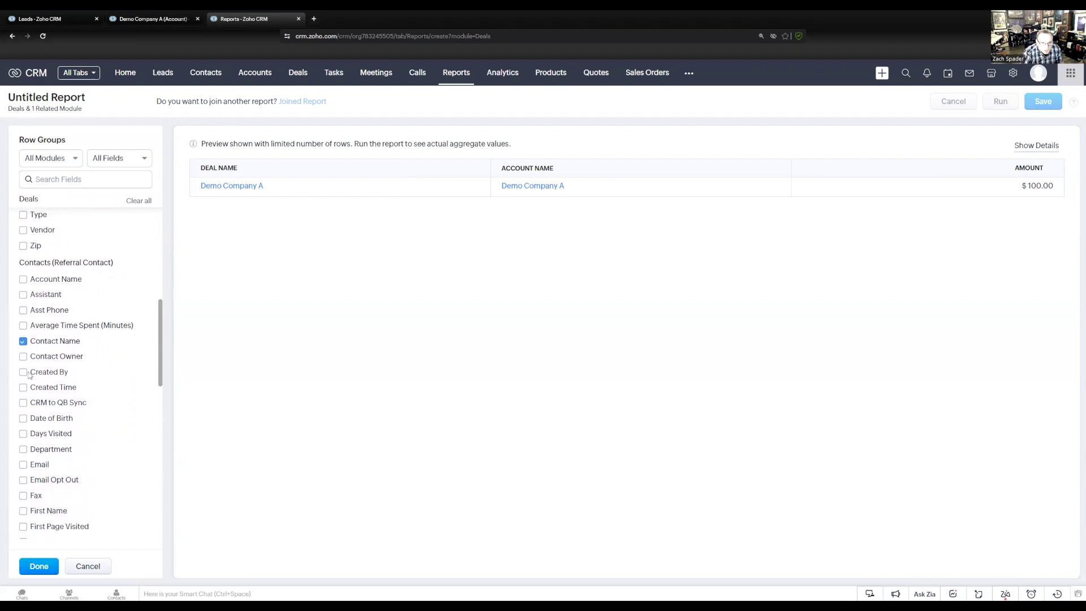
pyautogui.click(39, 567)
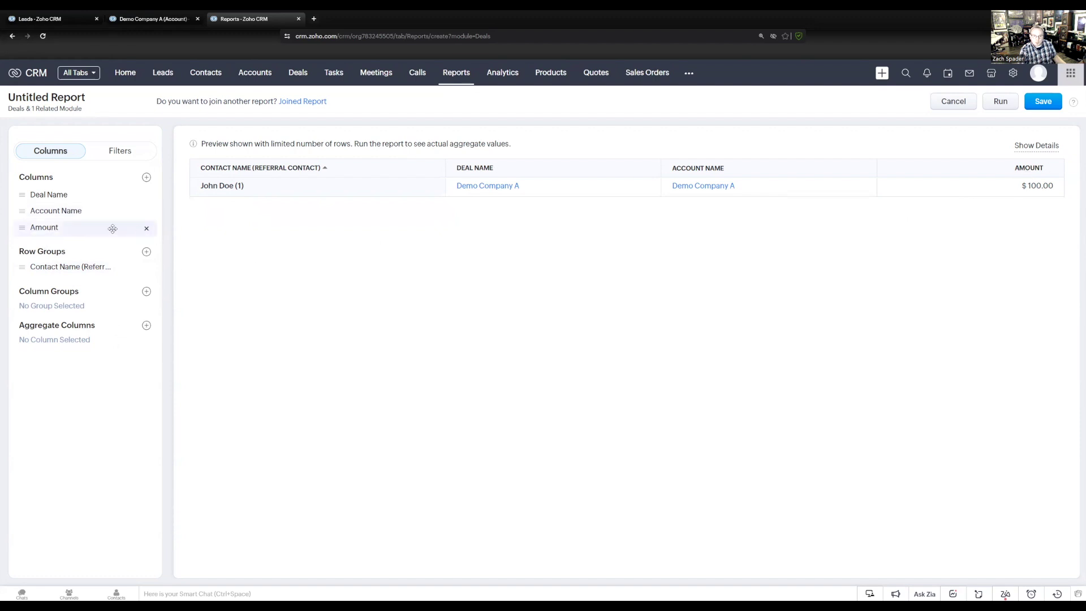
# Step: Replace the report's plain Amount column with a Sum of Amount aggregate column
pyautogui.click(147, 228)
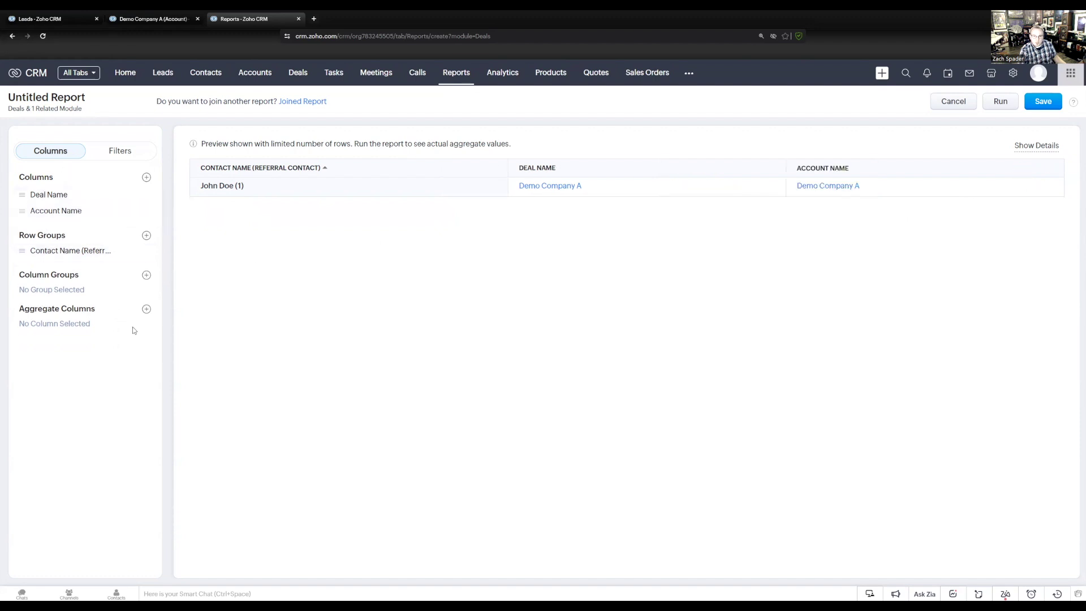
pyautogui.click(146, 309)
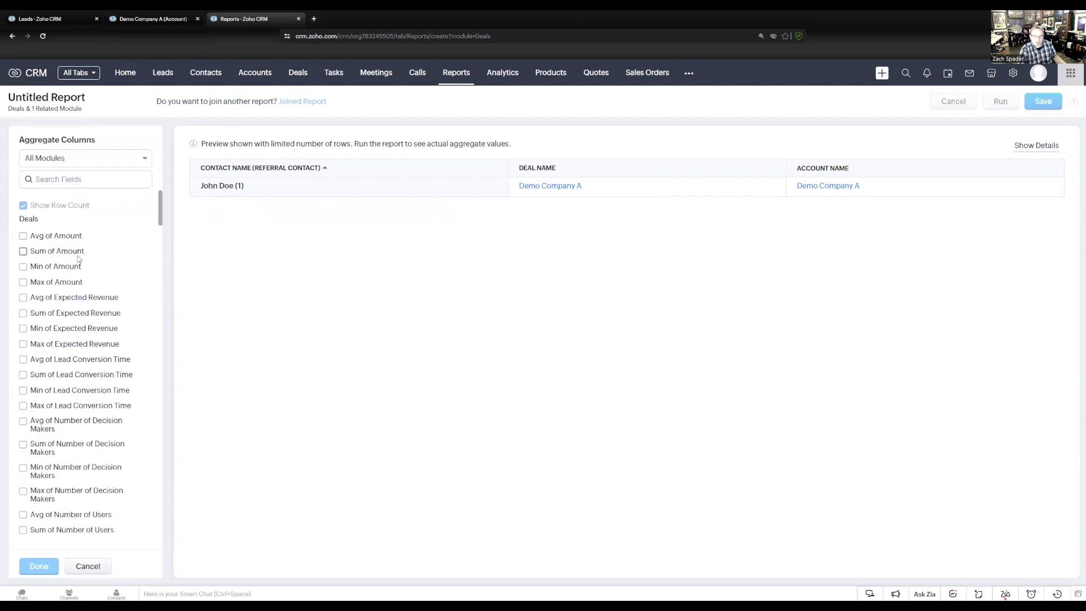
pyautogui.click(23, 252)
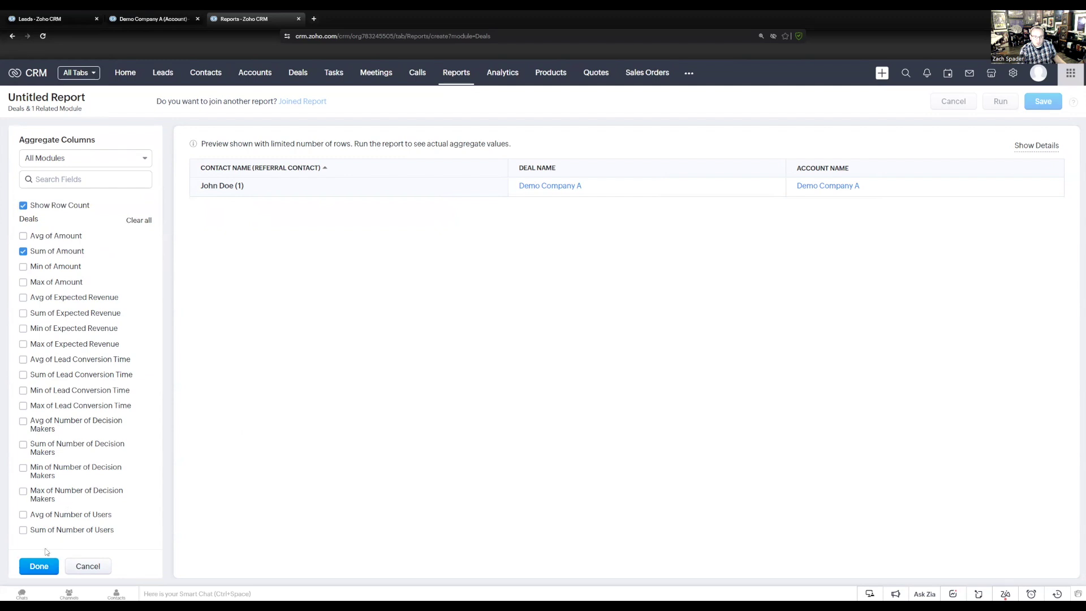
pyautogui.click(41, 567)
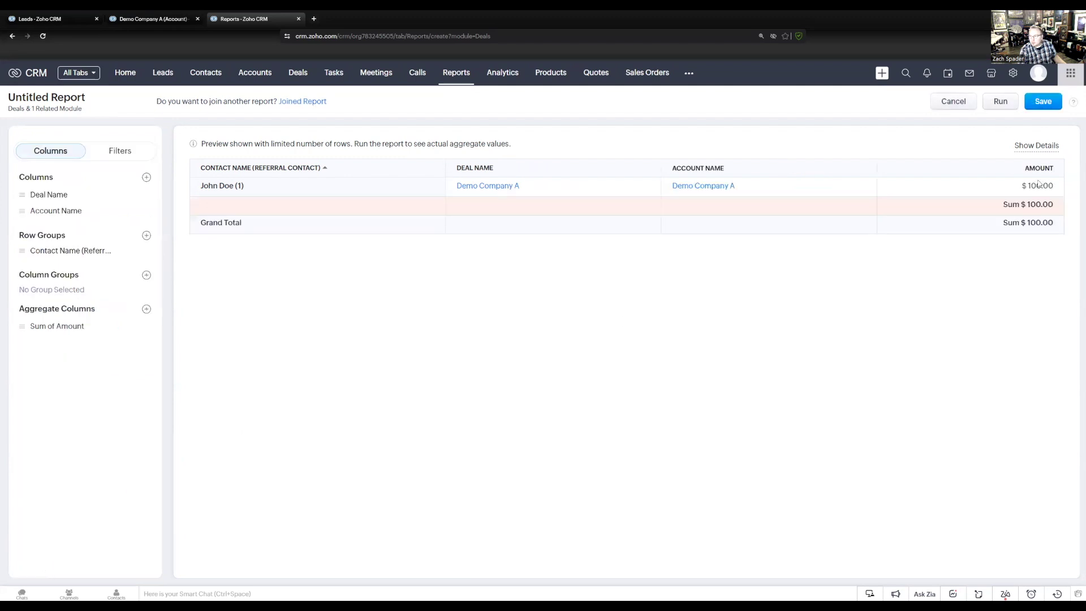